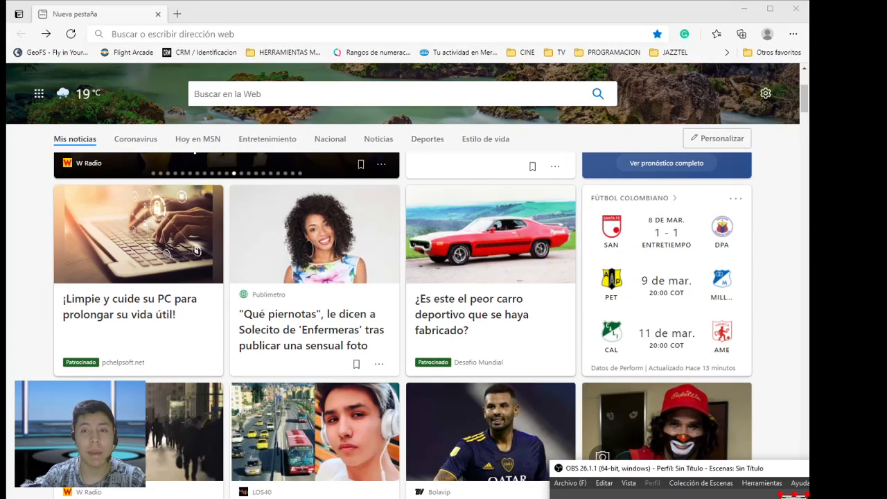
- Search the web for "WIX" and open the official Wix.com website builder page
{"action": "left_click", "coordinate": [349, 95]}
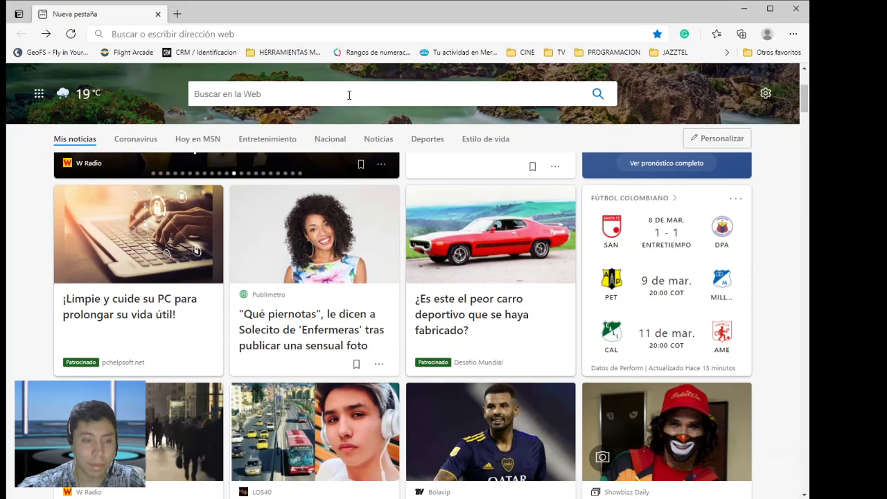
{"action": "type", "text": "WiX"}
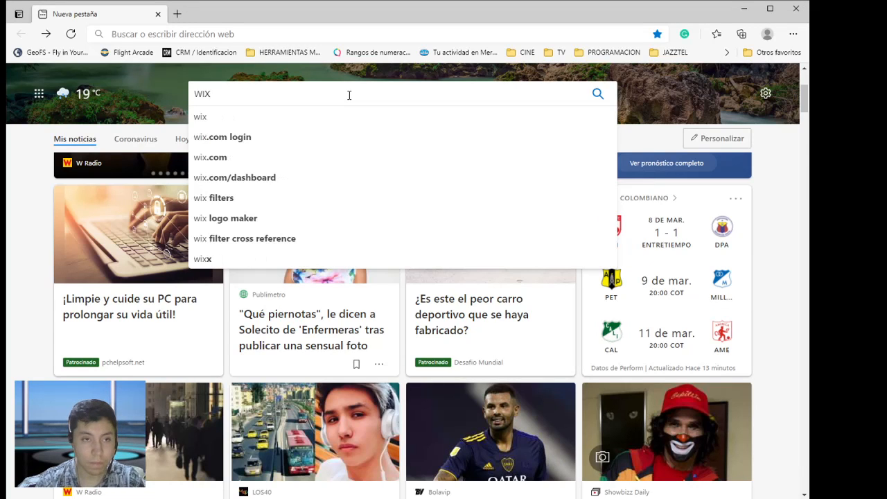
{"action": "key", "text": "Return"}
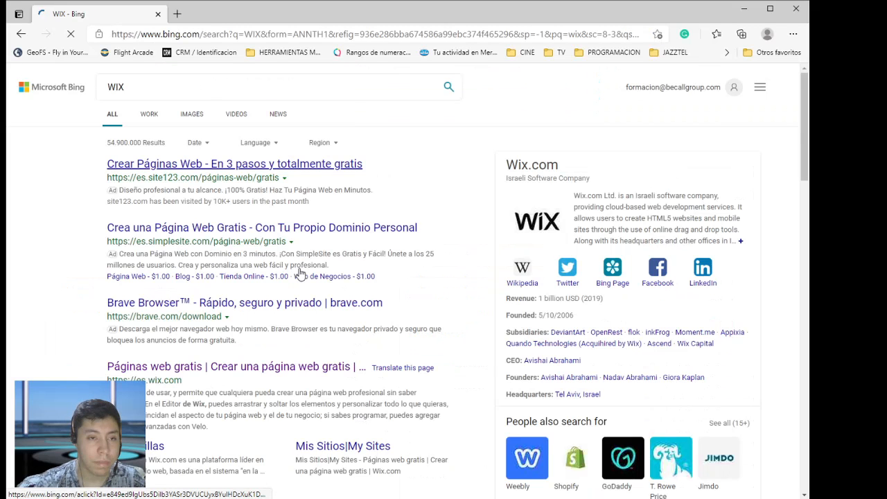
{"action": "scroll", "coordinate": [296, 274], "scroll_direction": "down", "scroll_amount": 3}
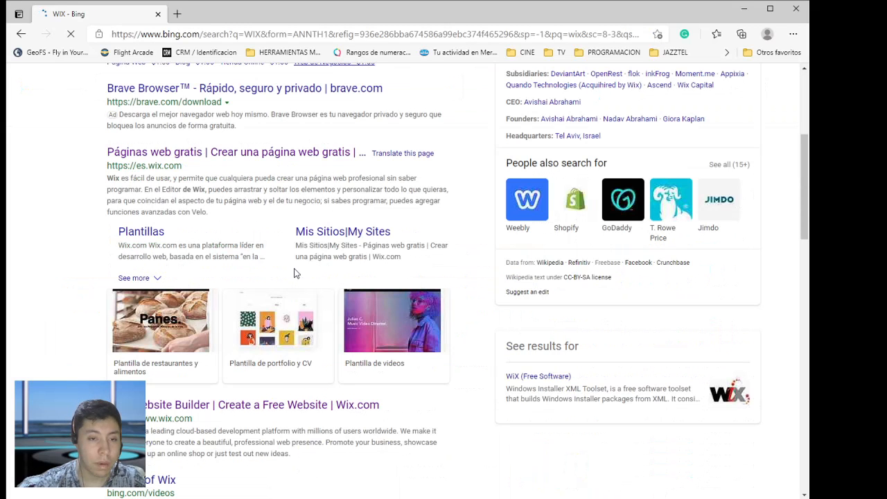
{"action": "scroll", "coordinate": [294, 274], "scroll_direction": "down", "scroll_amount": 2}
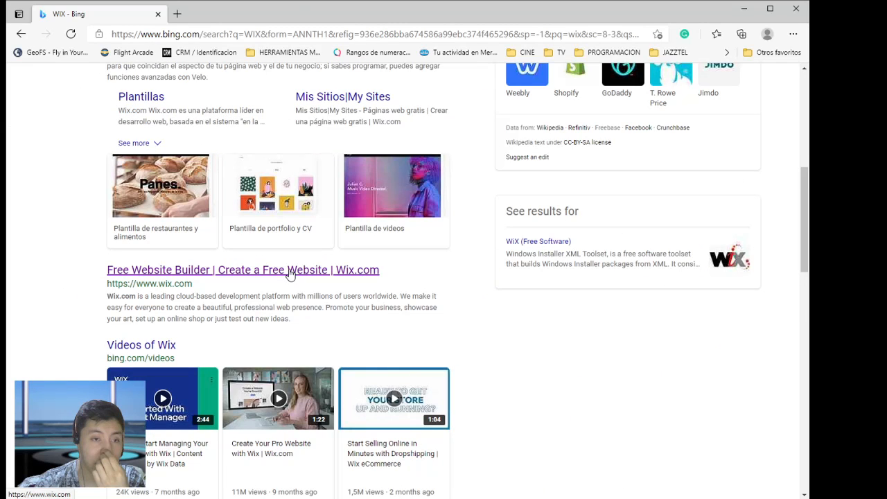
{"action": "left_click", "coordinate": [290, 272]}
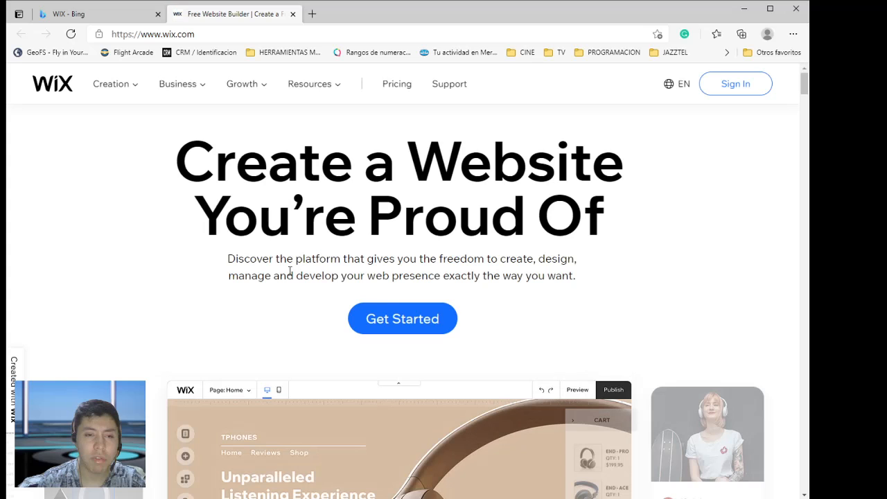
- Start creating a new site of the kind Other and choose to build it from a template with the Editor
{"action": "left_click", "coordinate": [373, 323]}
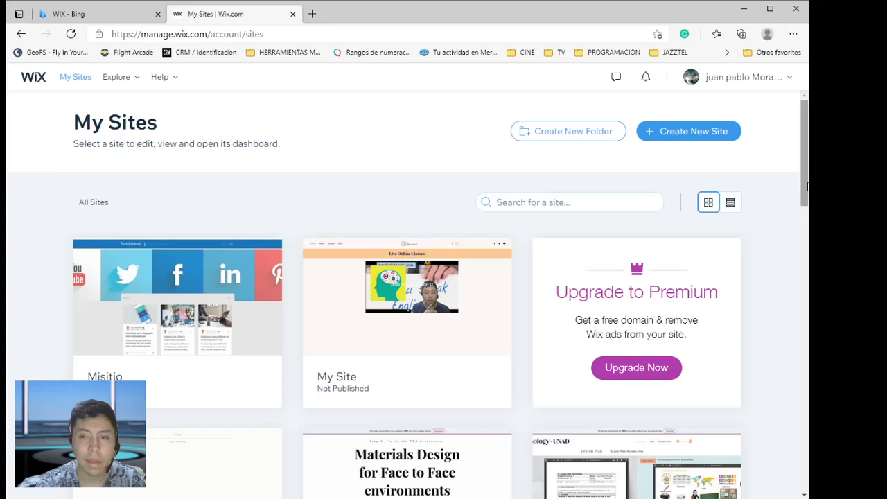
{"action": "left_click", "coordinate": [674, 141]}
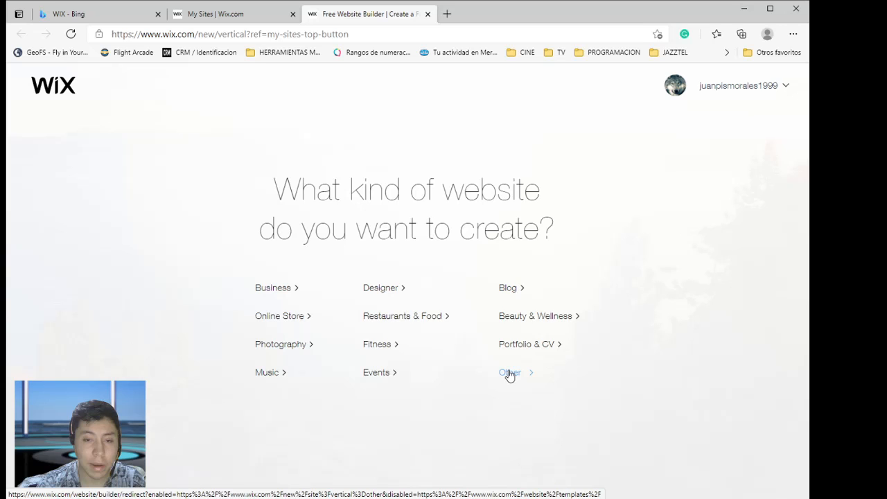
{"action": "left_click", "coordinate": [510, 374]}
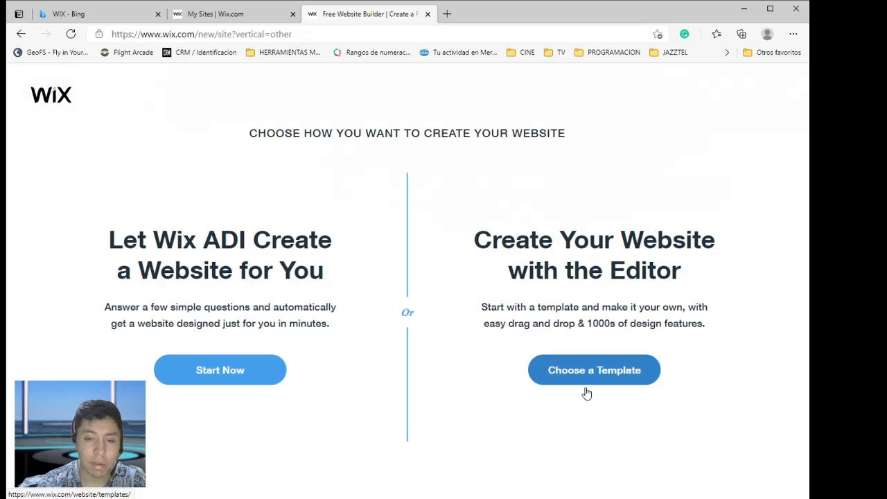
{"action": "left_click", "coordinate": [587, 382]}
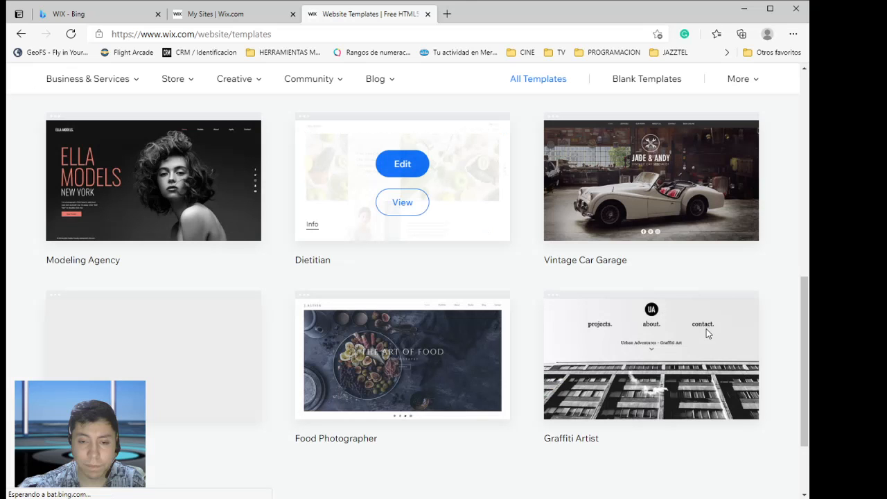
- Filter the website templates to Online Education within the Community category
{"action": "scroll", "coordinate": [708, 334], "scroll_direction": "up", "scroll_amount": 8}
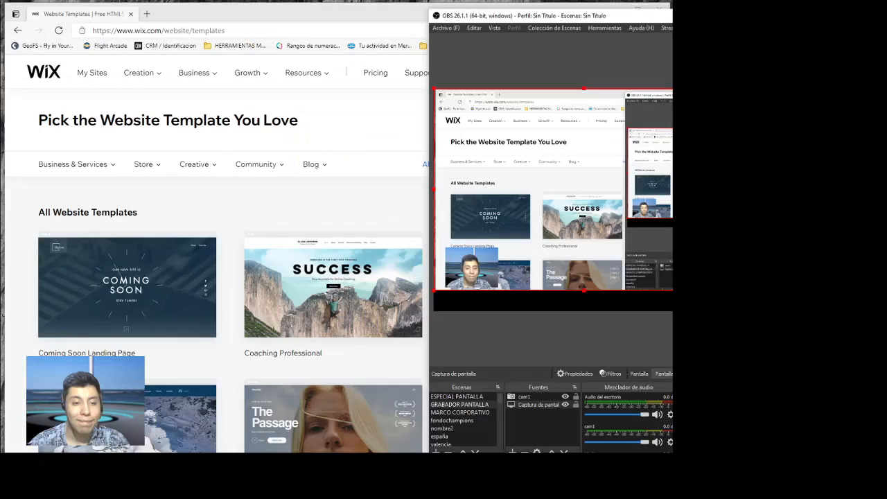
{"action": "key", "text": "alt+Tab"}
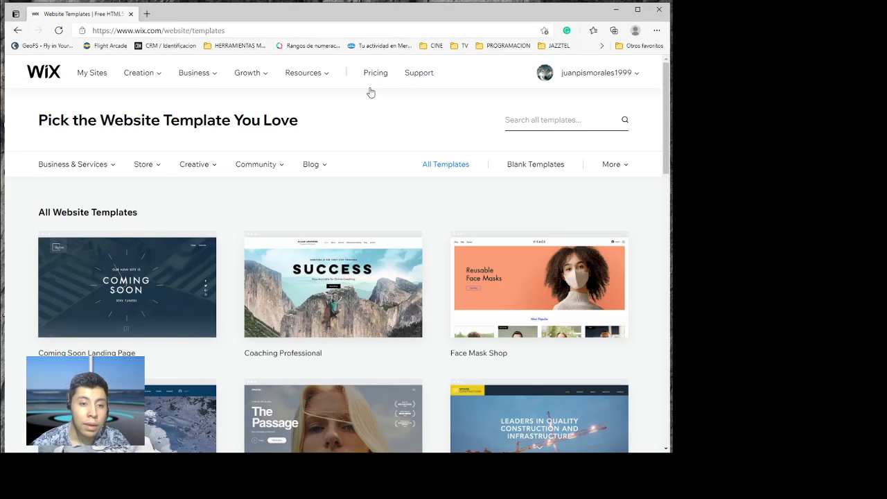
{"action": "mouse_move", "coordinate": [273, 170]}
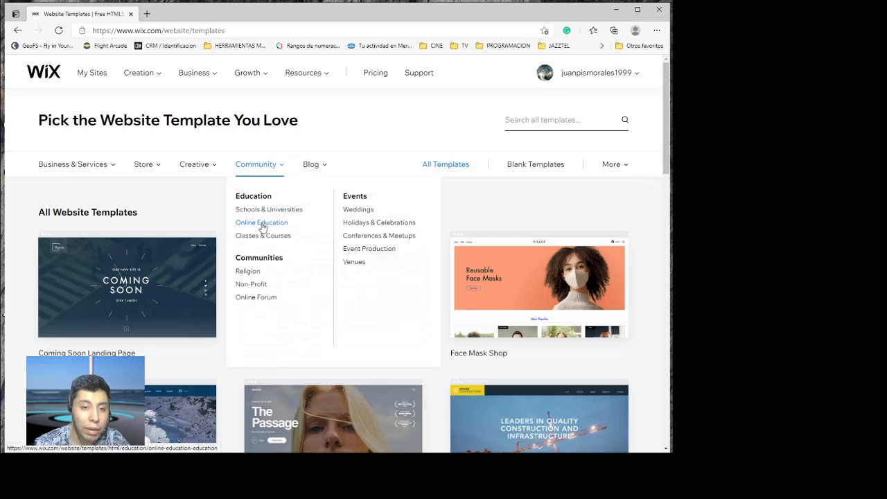
{"action": "left_click", "coordinate": [262, 225]}
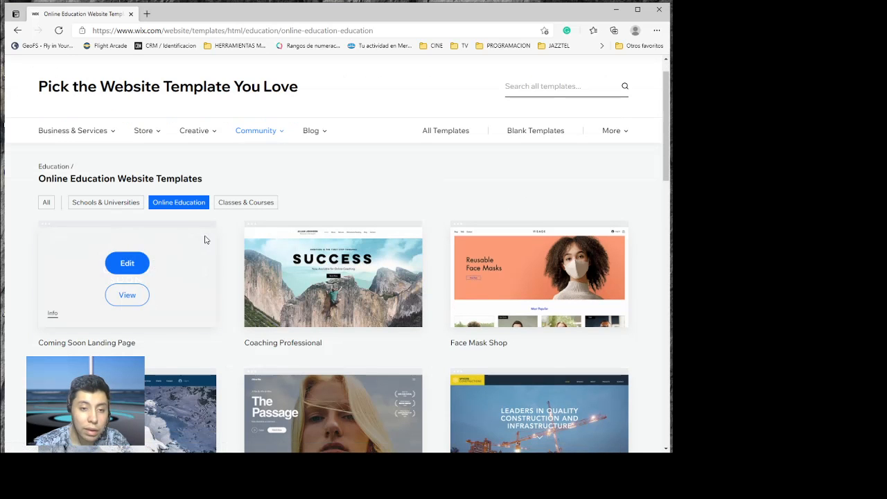
- Open the Streaming Education template for editing and dismiss the introductory dialog of the new site
{"action": "mouse_move", "coordinate": [257, 137]}
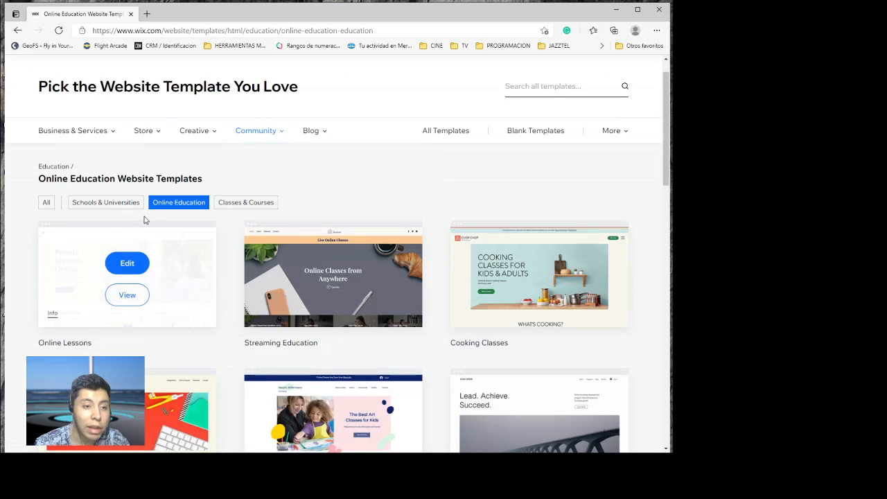
{"action": "scroll", "coordinate": [273, 378], "scroll_direction": "down", "scroll_amount": 10}
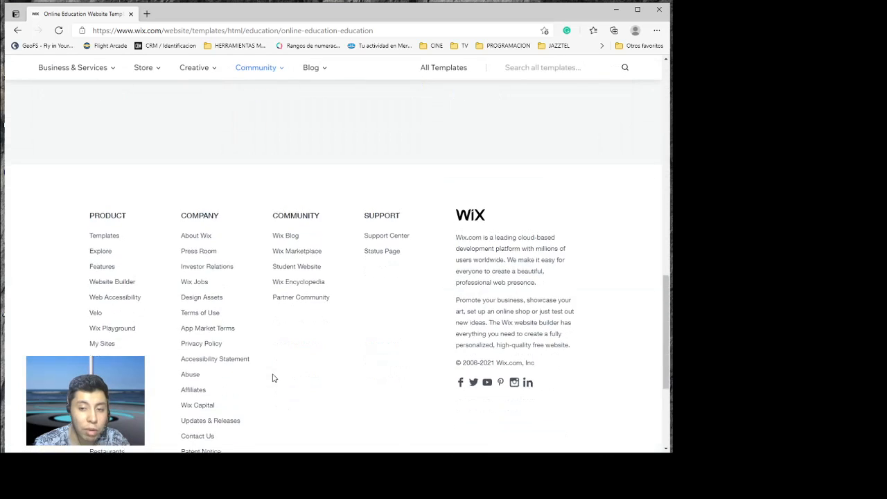
{"action": "scroll", "coordinate": [273, 377], "scroll_direction": "up", "scroll_amount": 11}
{"action": "scroll", "coordinate": [273, 376], "scroll_direction": "down", "scroll_amount": 1}
{"action": "scroll", "coordinate": [274, 360], "scroll_direction": "up", "scroll_amount": 1}
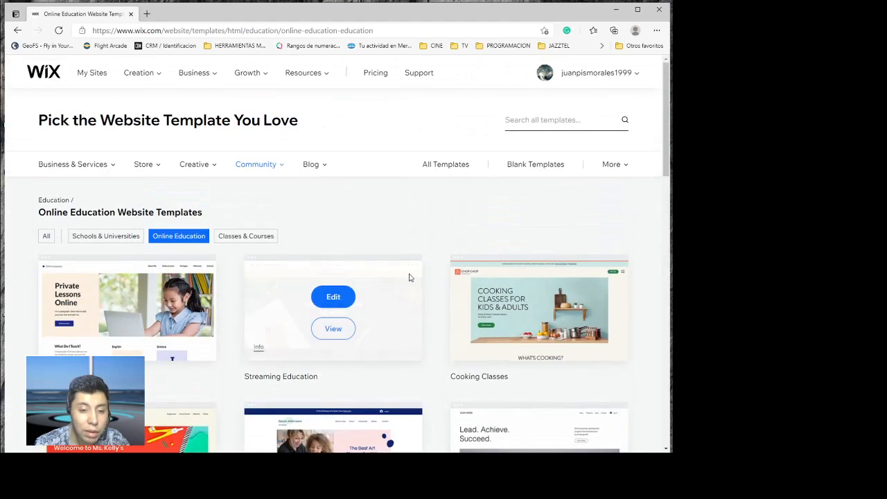
{"action": "scroll", "coordinate": [163, 404], "scroll_direction": "down", "scroll_amount": 3}
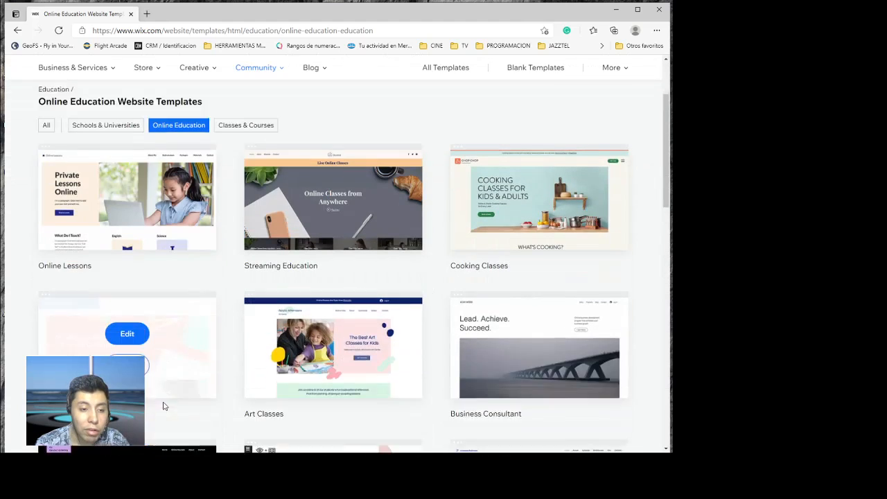
{"action": "scroll", "coordinate": [289, 361], "scroll_direction": "up", "scroll_amount": 3}
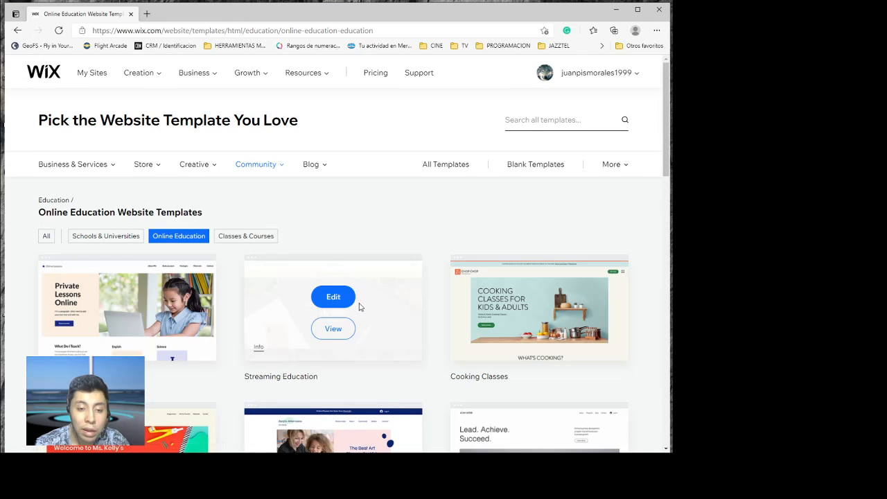
{"action": "mouse_move", "coordinate": [341, 302]}
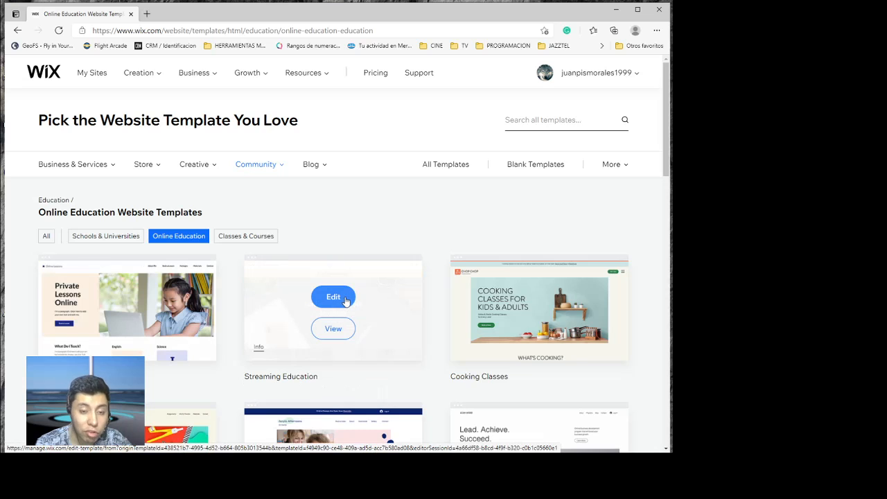
{"action": "left_click", "coordinate": [333, 298]}
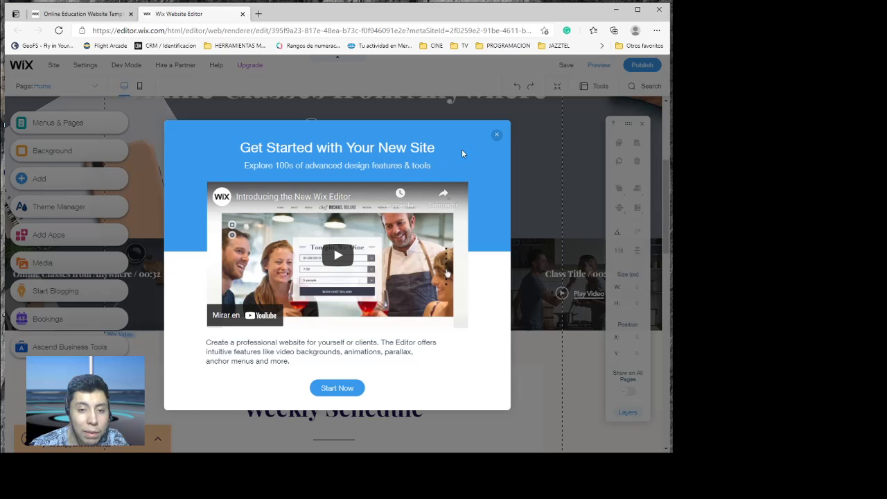
{"action": "left_click", "coordinate": [496, 136]}
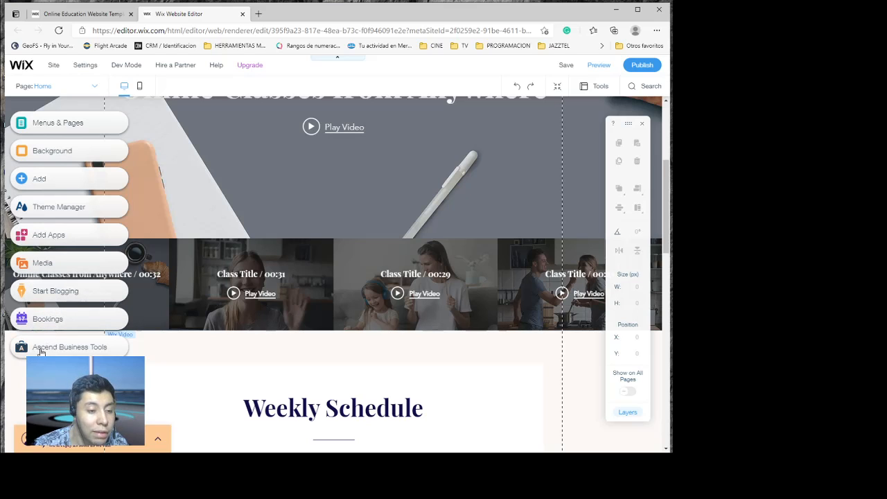
- Examine the template's home page from the header and video section through the weekly schedule to the contact footer
{"action": "scroll", "coordinate": [207, 370], "scroll_direction": "down", "scroll_amount": 2}
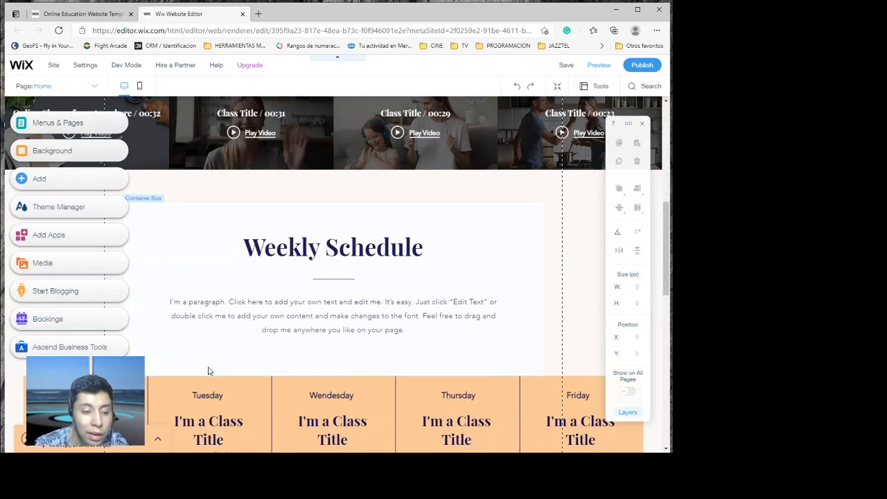
{"action": "scroll", "coordinate": [207, 370], "scroll_direction": "down", "scroll_amount": 3}
{"action": "scroll", "coordinate": [211, 364], "scroll_direction": "up", "scroll_amount": 8}
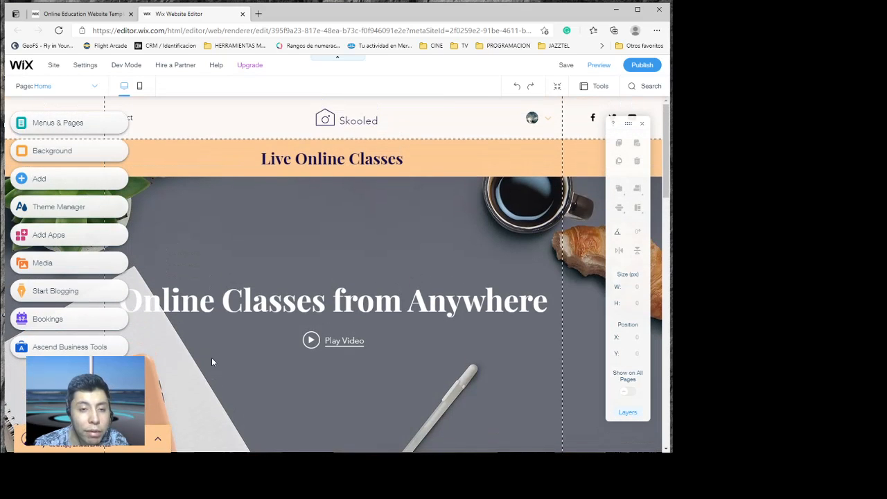
{"action": "scroll", "coordinate": [212, 361], "scroll_direction": "down", "scroll_amount": 5}
{"action": "scroll", "coordinate": [276, 304], "scroll_direction": "up", "scroll_amount": 5}
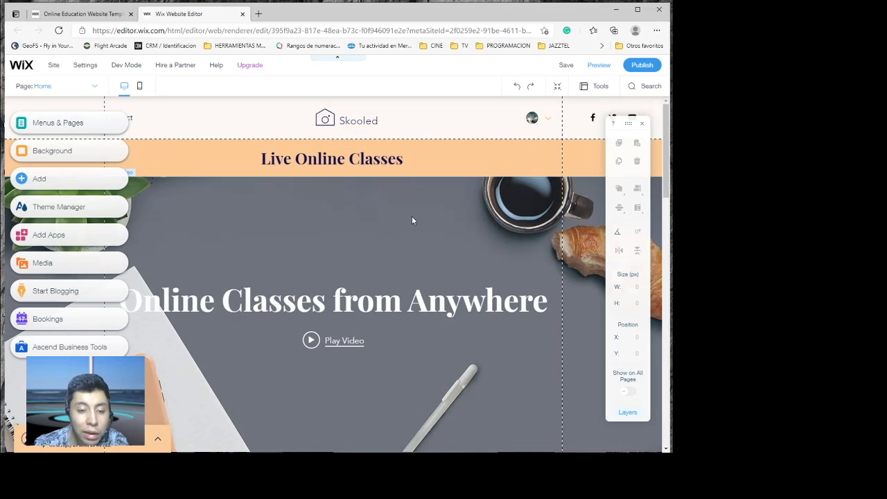
{"action": "scroll", "coordinate": [412, 216], "scroll_direction": "down", "scroll_amount": 5}
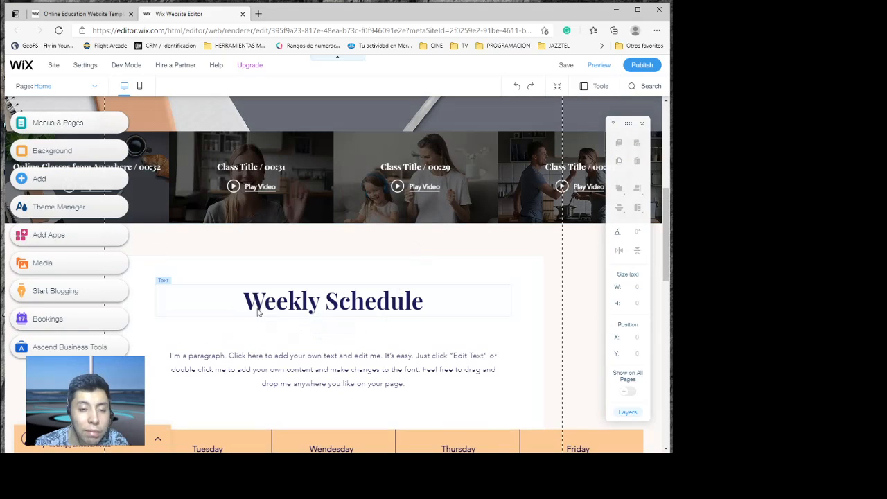
{"action": "scroll", "coordinate": [258, 312], "scroll_direction": "up", "scroll_amount": 3}
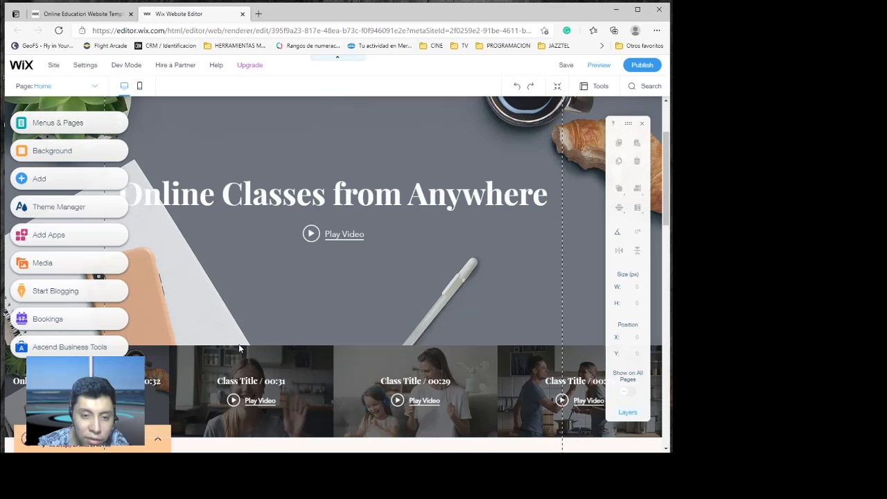
{"action": "scroll", "coordinate": [478, 192], "scroll_direction": "down", "scroll_amount": 2}
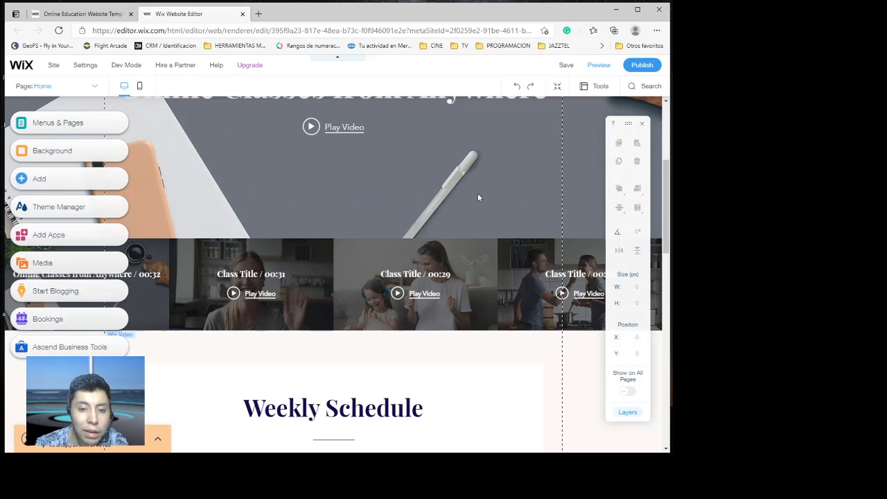
{"action": "scroll", "coordinate": [478, 193], "scroll_direction": "down", "scroll_amount": 10}
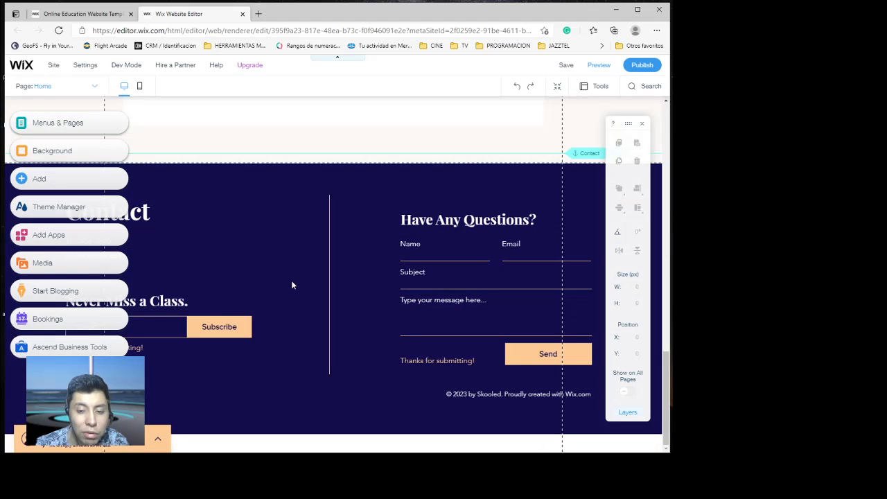
{"action": "scroll", "coordinate": [292, 285], "scroll_direction": "up", "scroll_amount": 10}
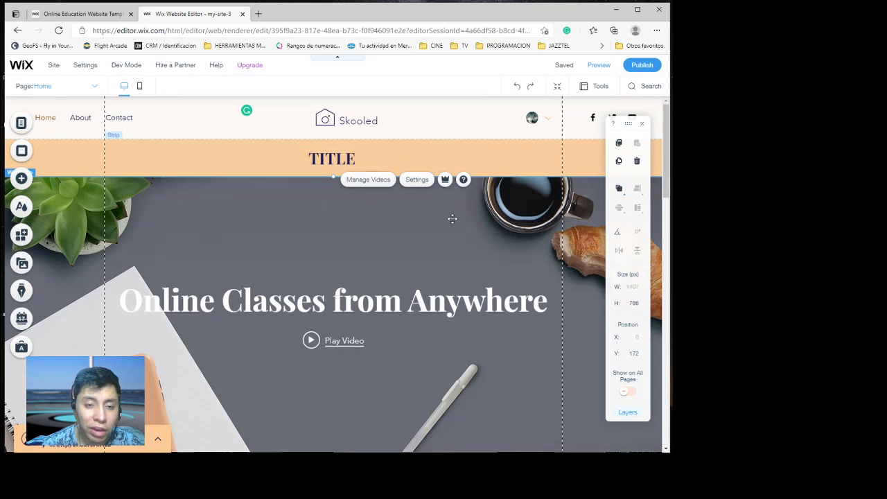
- Replace the placeholder heading in the strip above the video section with "Materials design for virtual enviroments"
{"action": "left_click", "coordinate": [372, 165]}
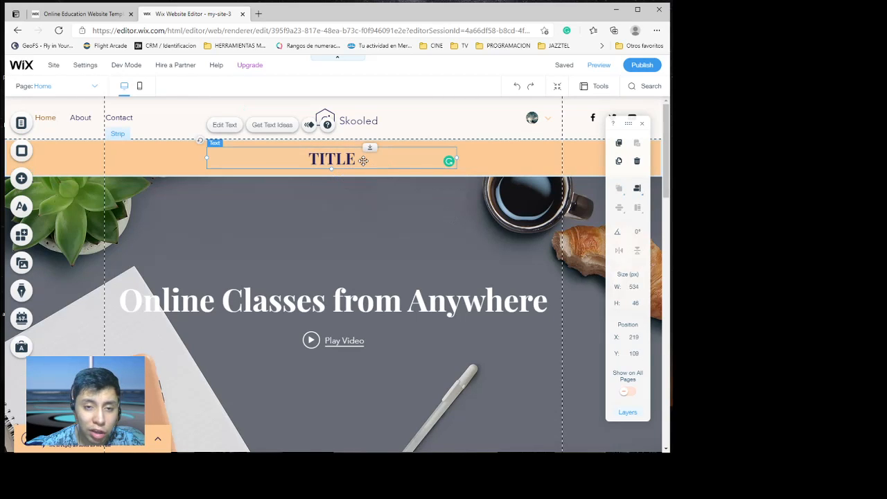
{"action": "double_click", "coordinate": [352, 158]}
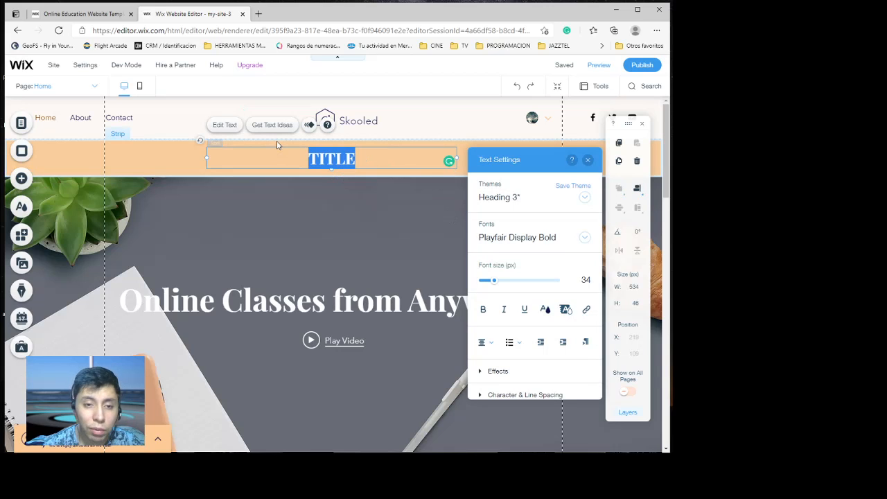
{"action": "key", "text": "BackSpace"}
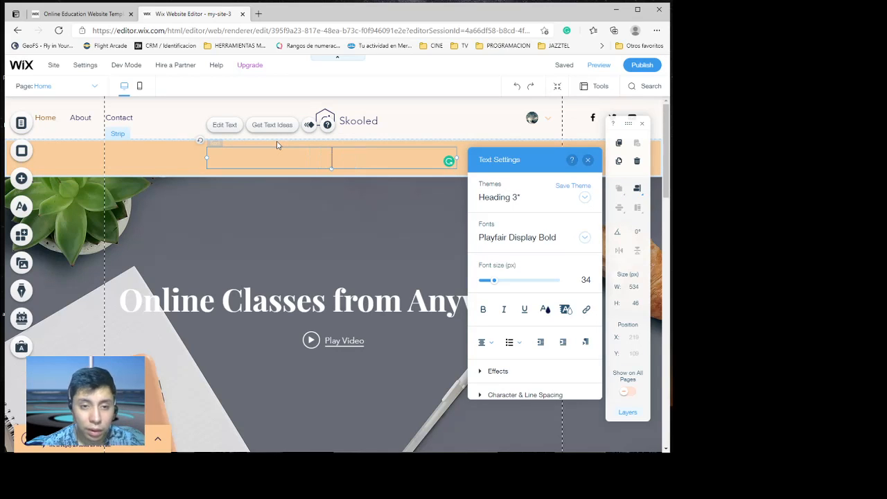
{"action": "type", "text": "Ma"}
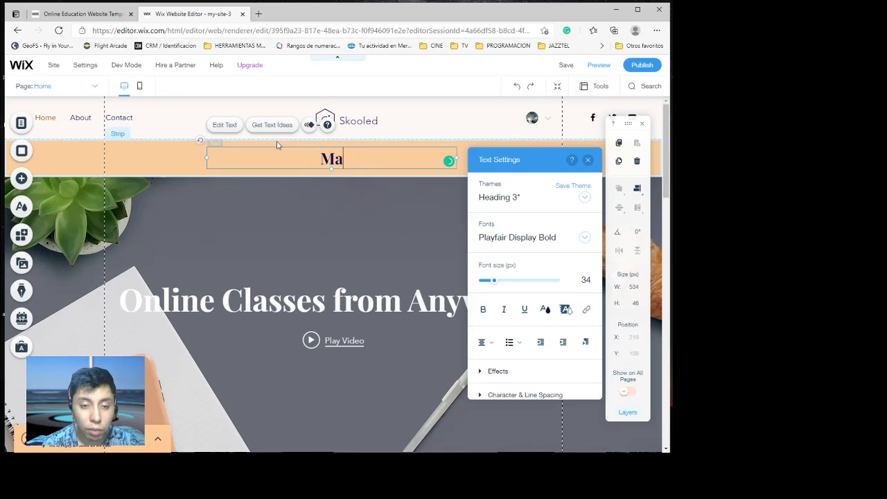
{"action": "type", "text": "teria"}
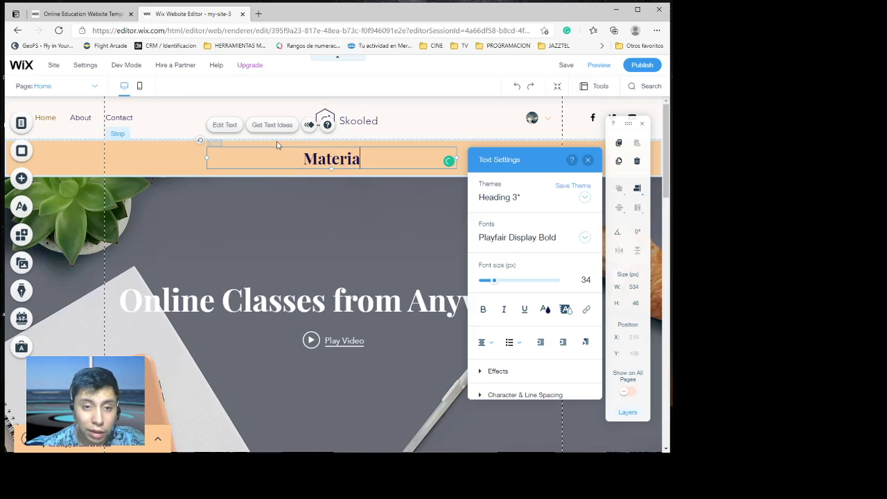
{"action": "type", "text": "ls "}
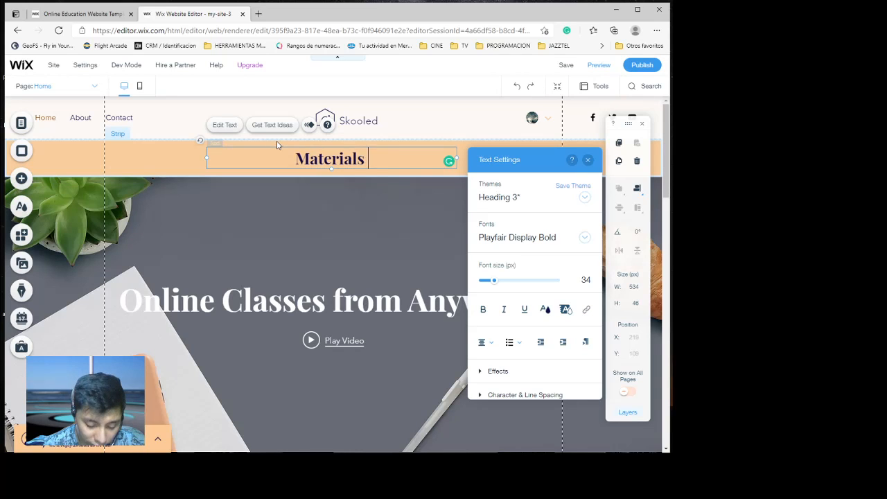
{"action": "type", "text": "desi"}
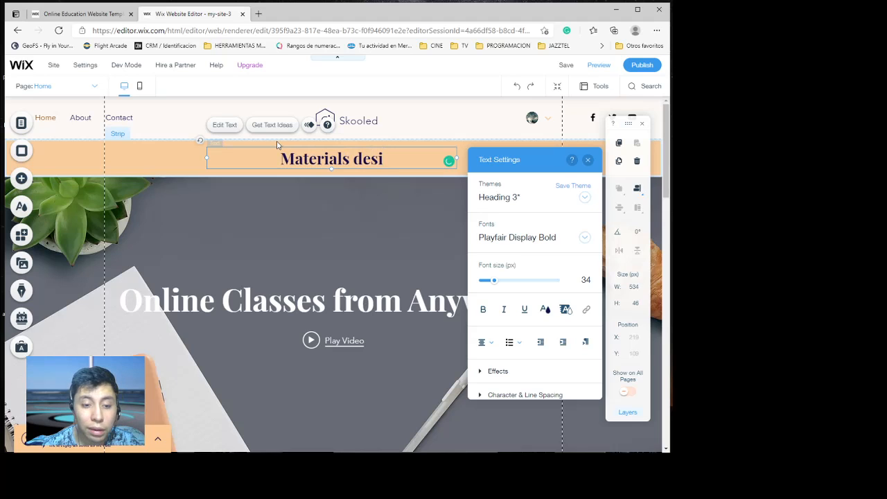
{"action": "type", "text": "gn"}
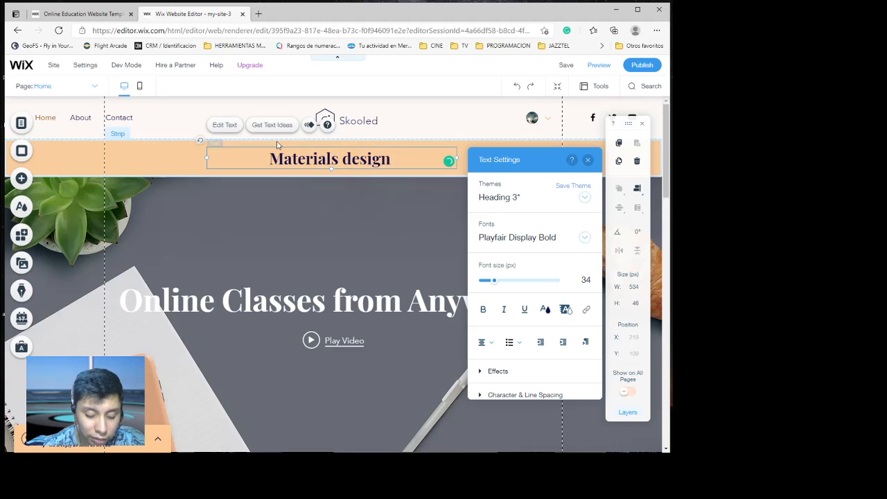
{"action": "type", "text": " for vi"}
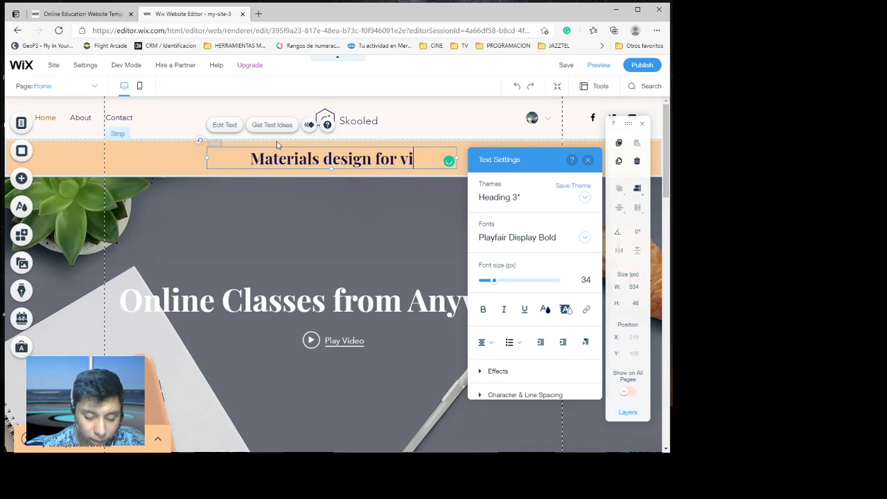
{"action": "type", "text": "rtual e"}
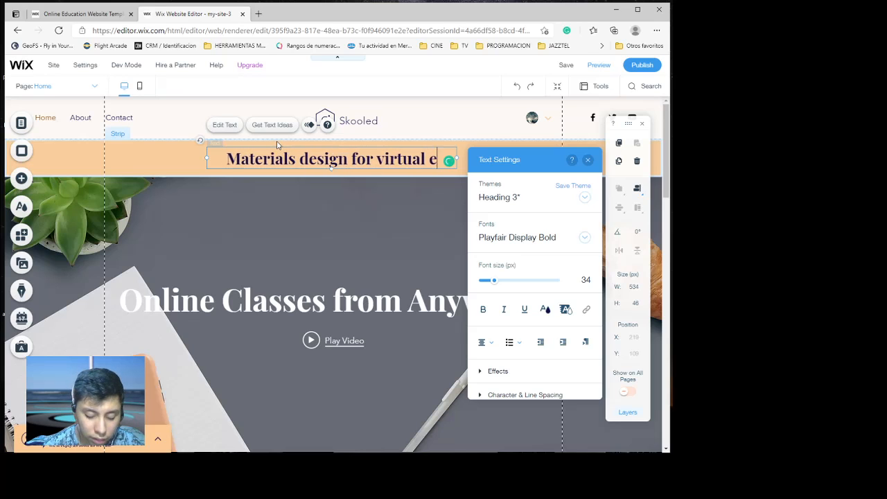
{"action": "type", "text": "nvirone"}
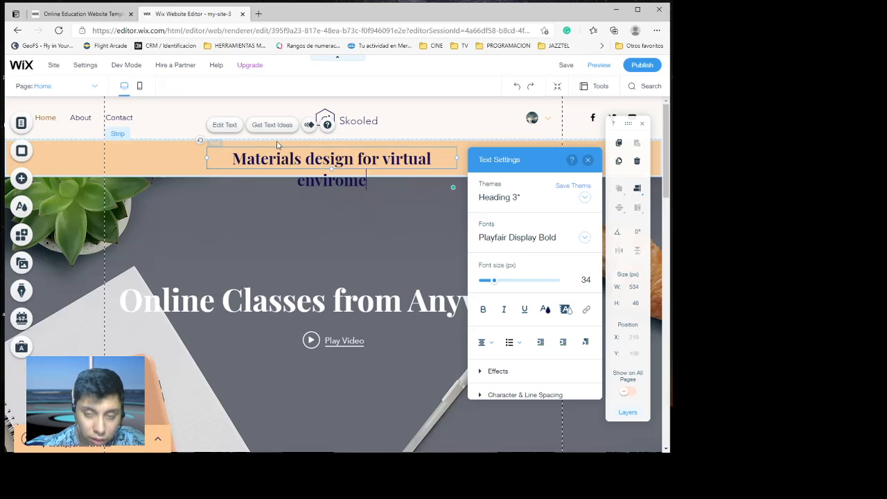
{"action": "type", "text": "nts"}
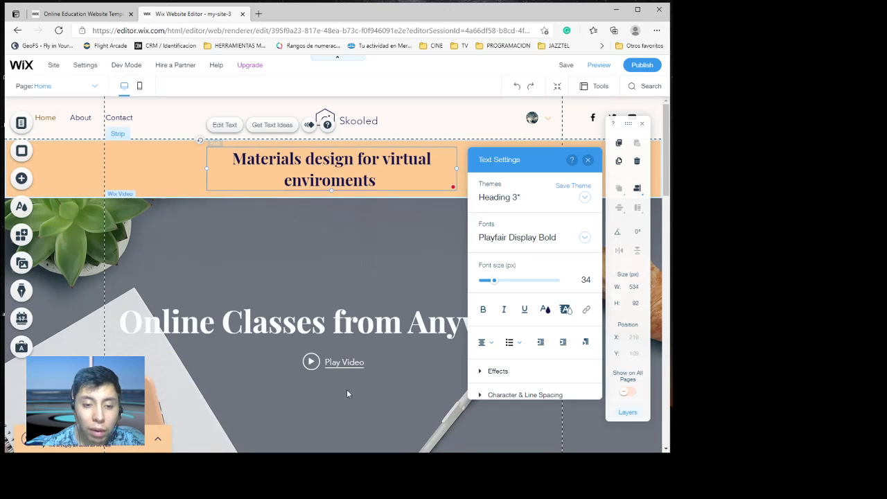
- Open the video management dashboard for the home page's "Online Classes from Anywhere" video section
{"action": "left_click", "coordinate": [334, 359]}
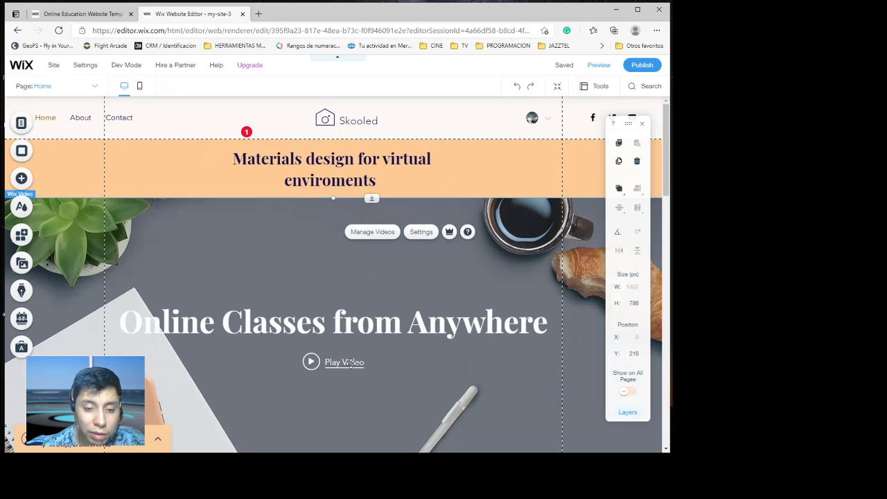
{"action": "left_click", "coordinate": [335, 364]}
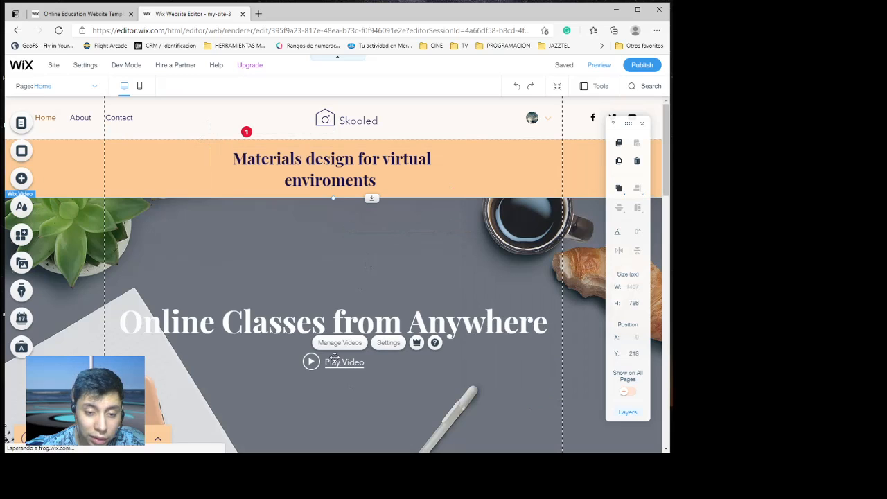
{"action": "left_click", "coordinate": [338, 344]}
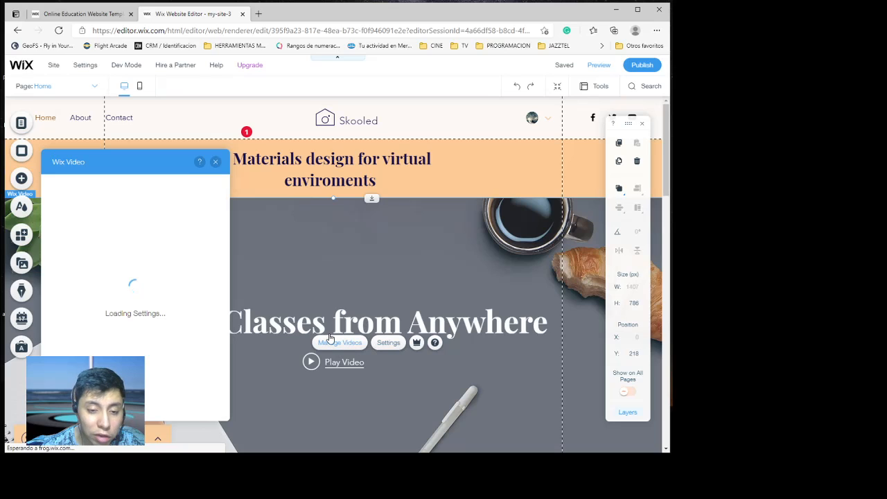
{"action": "left_click", "coordinate": [334, 343]}
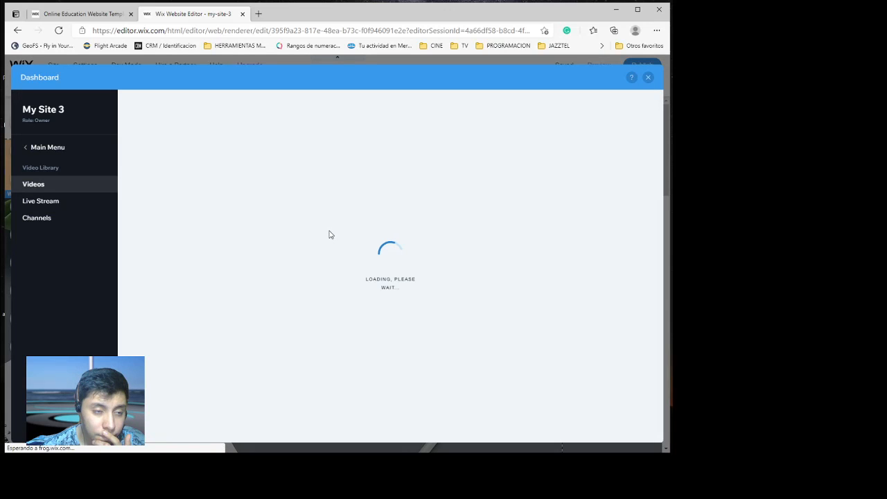
- Upload the MP4 file "5 Web 2.0 Tools to use in your classroom" from the computer's TASK2 folder to the video library
{"action": "left_click", "coordinate": [394, 238]}
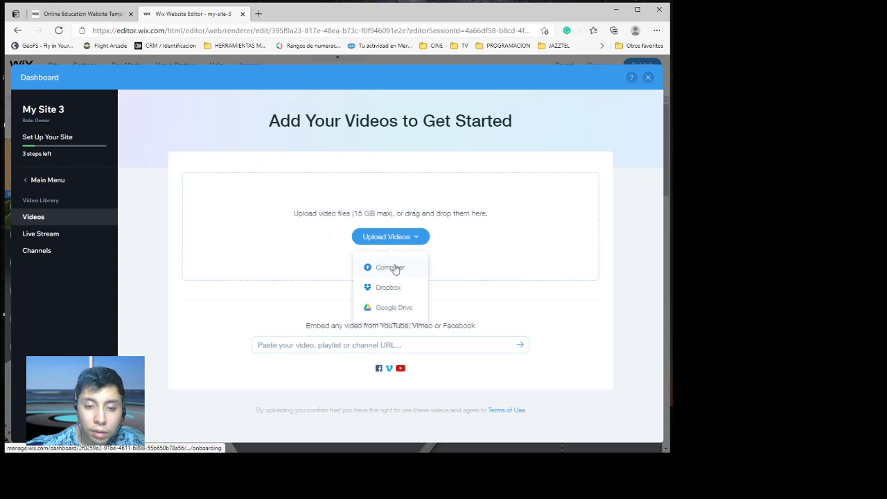
{"action": "left_click", "coordinate": [397, 242]}
{"action": "left_click", "coordinate": [399, 242]}
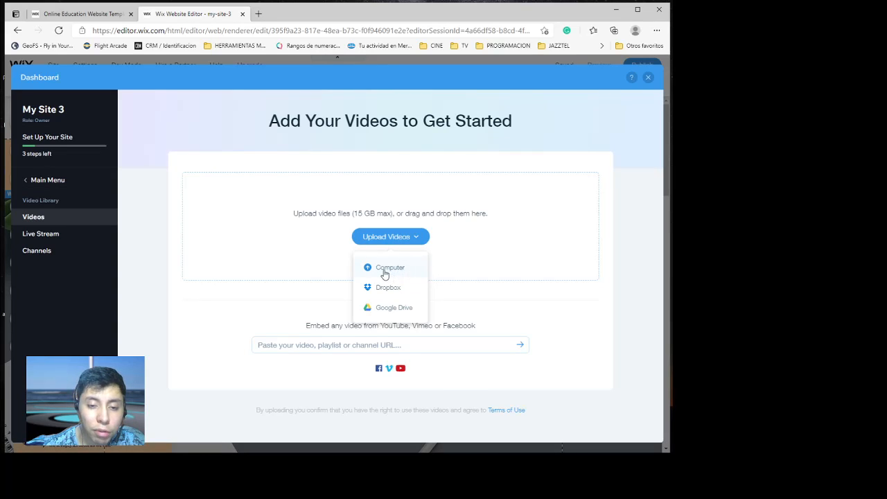
{"action": "left_click", "coordinate": [382, 270]}
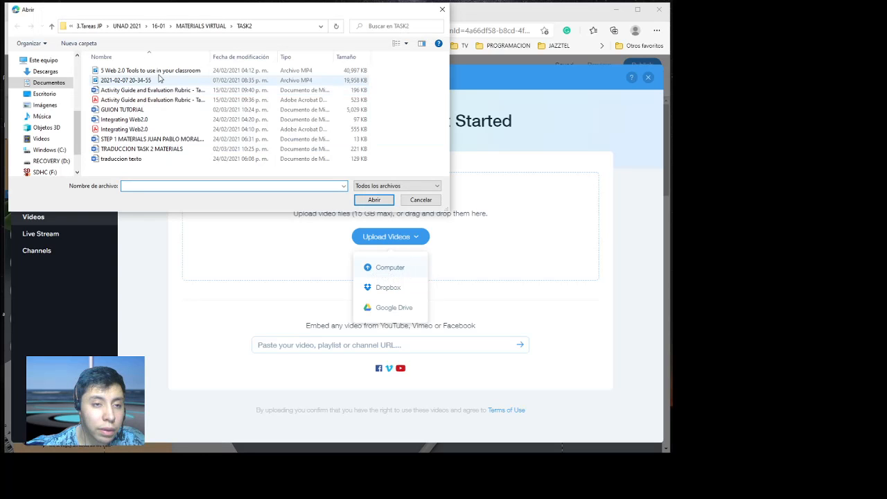
{"action": "left_click", "coordinate": [132, 71]}
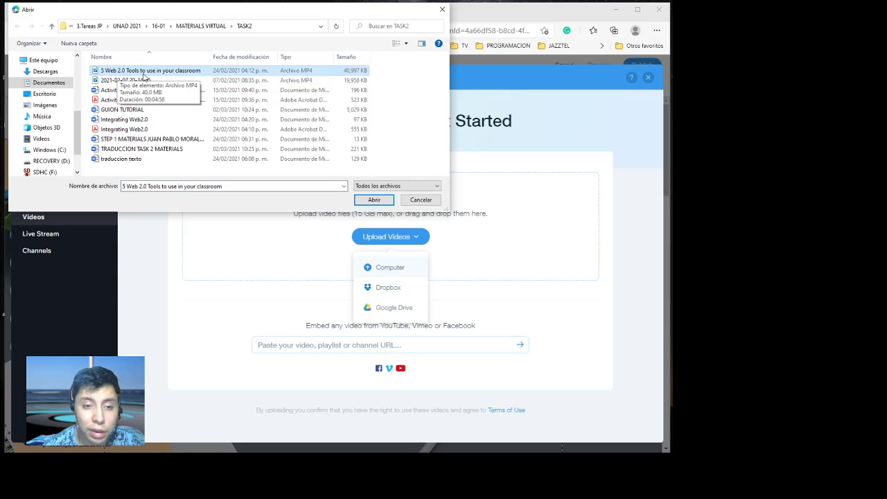
{"action": "left_click", "coordinate": [372, 200]}
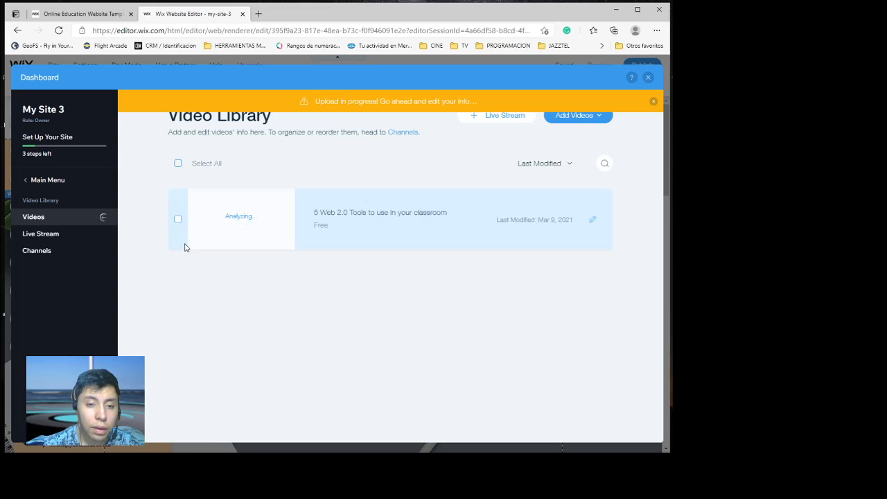
- Save the uploaded video's info with its existing title, select the video in the library and return to the editor
{"action": "left_click", "coordinate": [177, 222]}
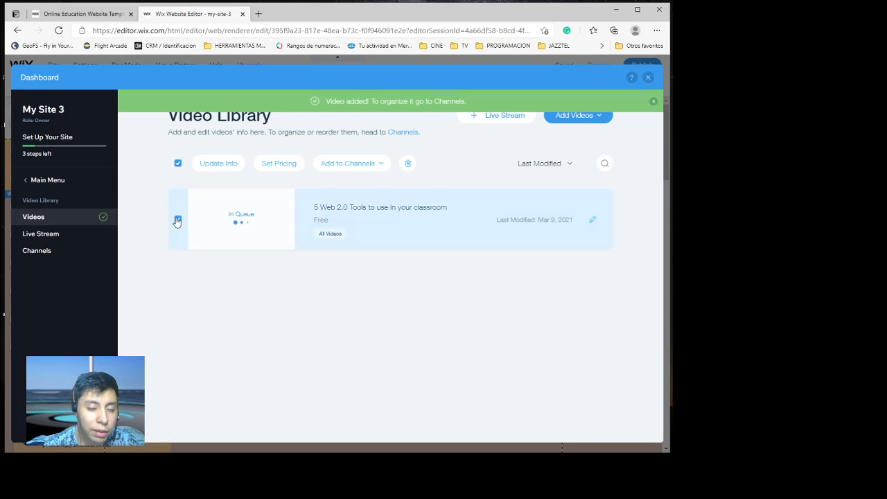
{"action": "left_click", "coordinate": [250, 218]}
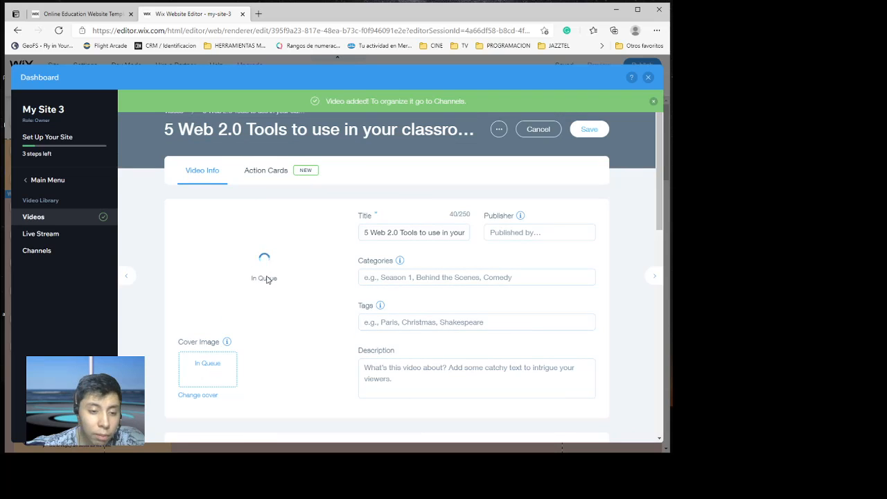
{"action": "left_click", "coordinate": [588, 131]}
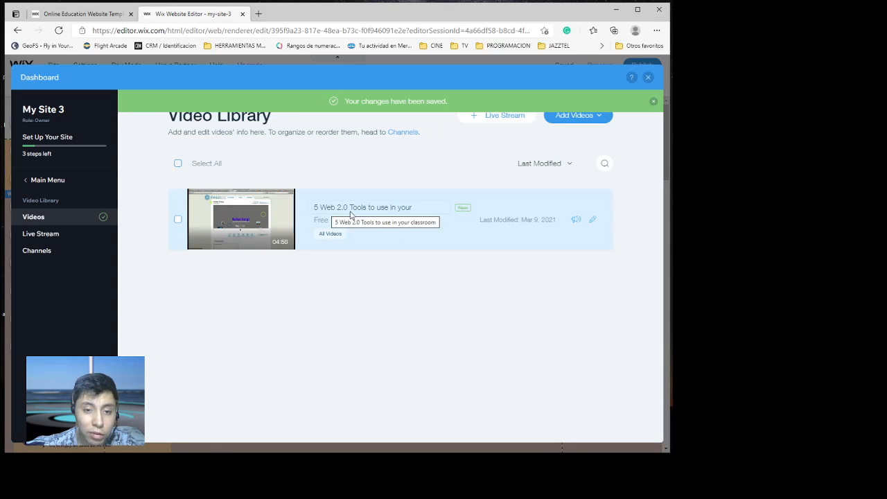
{"action": "left_click", "coordinate": [179, 220]}
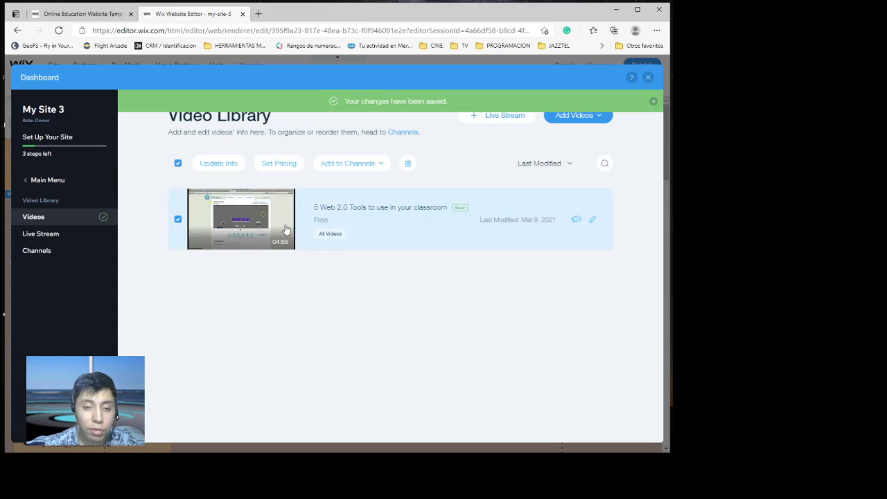
{"action": "left_click", "coordinate": [648, 79]}
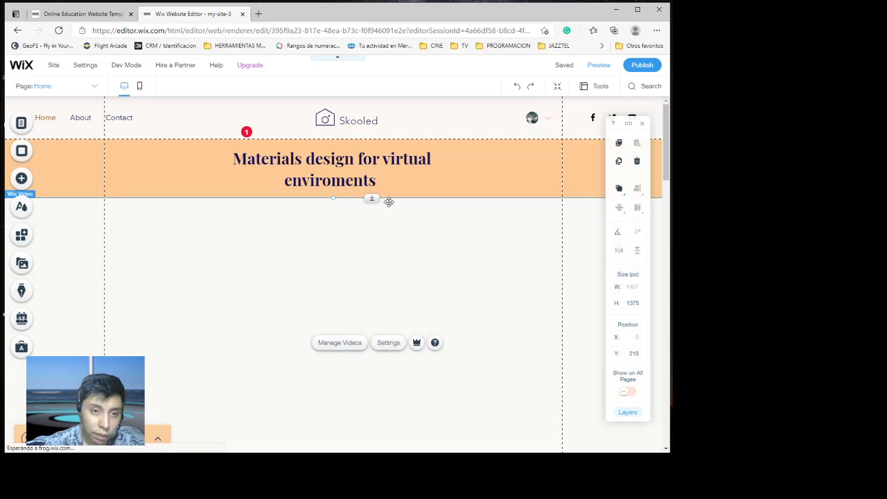
- Check the uploaded video in the home page's video section and the Weekly Schedule section beneath it
{"action": "scroll", "coordinate": [394, 204], "scroll_direction": "down", "scroll_amount": 6}
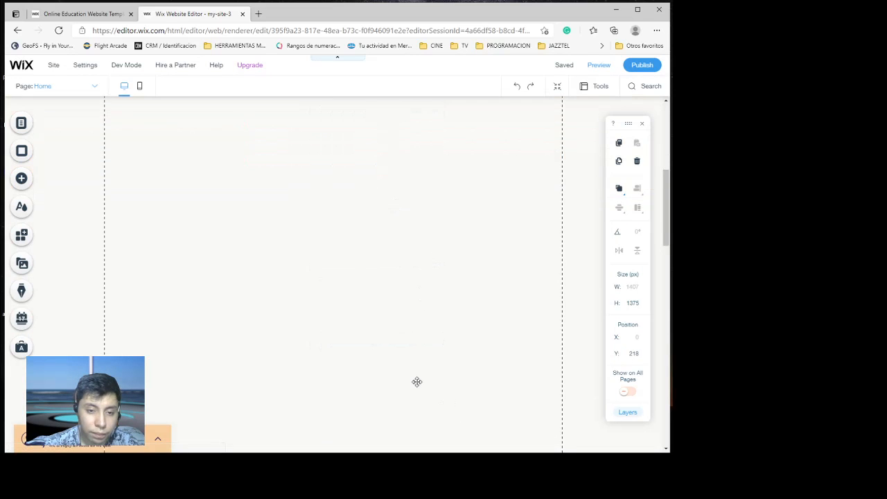
{"action": "scroll", "coordinate": [417, 382], "scroll_direction": "down", "scroll_amount": 2}
{"action": "scroll", "coordinate": [418, 386], "scroll_direction": "up", "scroll_amount": 8}
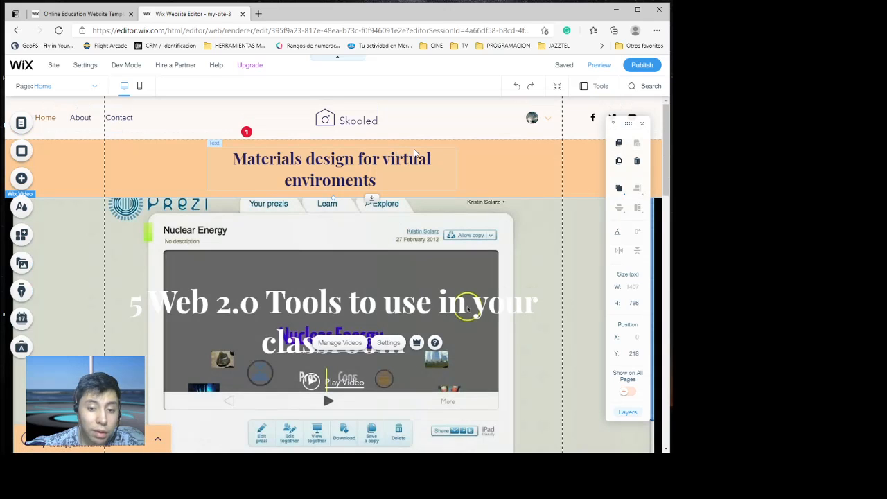
{"action": "scroll", "coordinate": [348, 313], "scroll_direction": "down", "scroll_amount": 1}
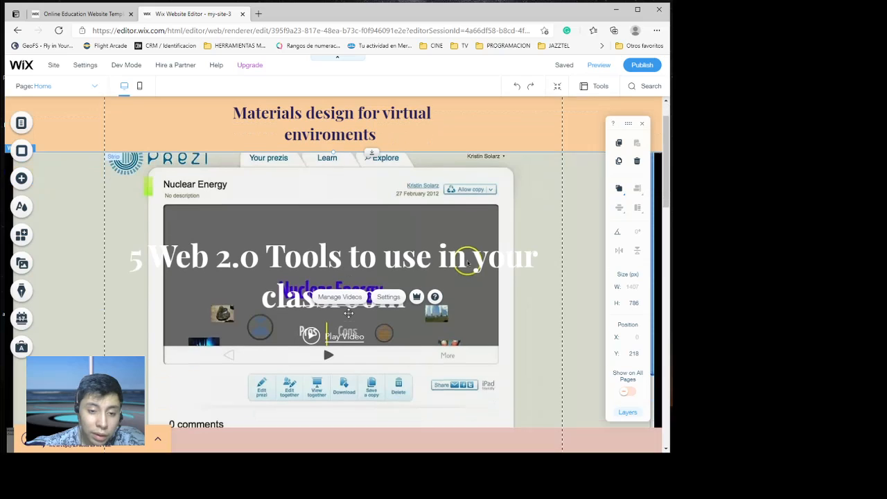
{"action": "scroll", "coordinate": [348, 298], "scroll_direction": "down", "scroll_amount": 7}
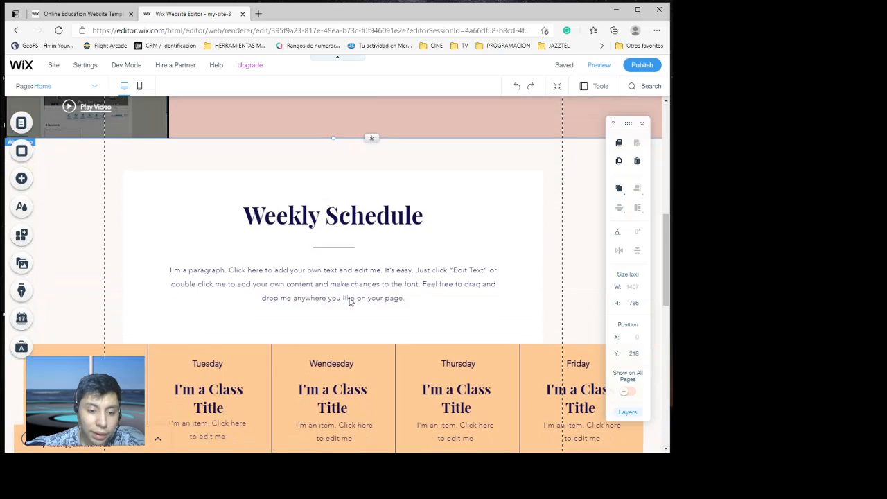
{"action": "scroll", "coordinate": [348, 299], "scroll_direction": "up", "scroll_amount": 6}
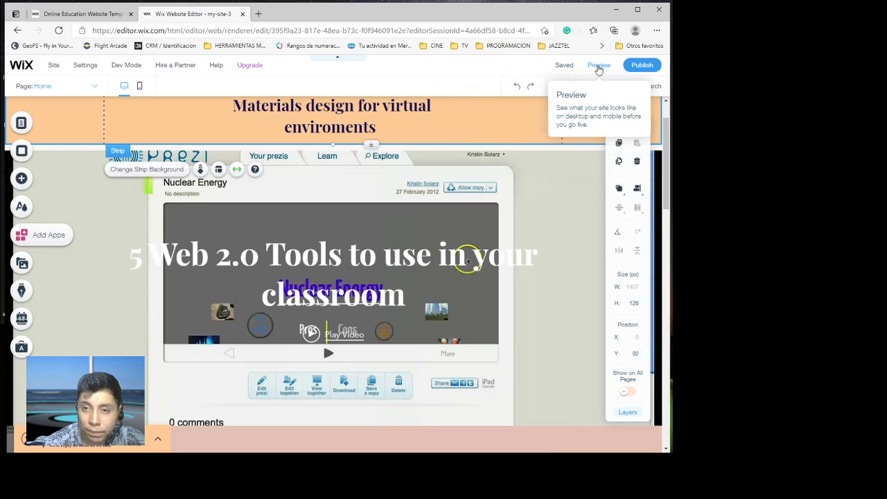
- Preview the home page from the heading strip down to the Weekly Schedule section, and publish the site
{"action": "left_click", "coordinate": [599, 66]}
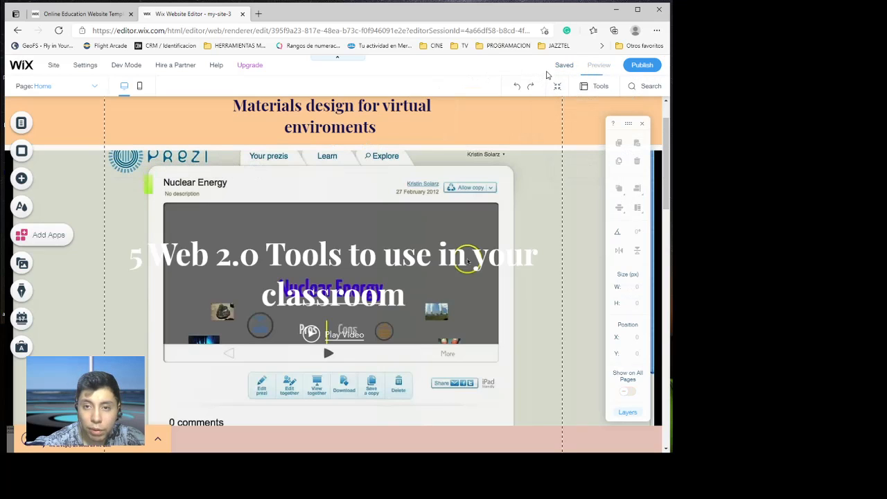
{"action": "mouse_move", "coordinate": [553, 72]}
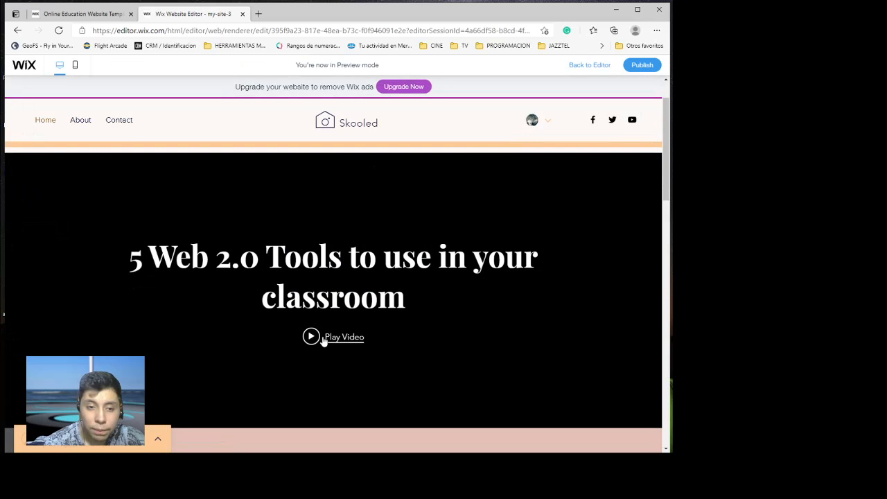
{"action": "left_click", "coordinate": [323, 340]}
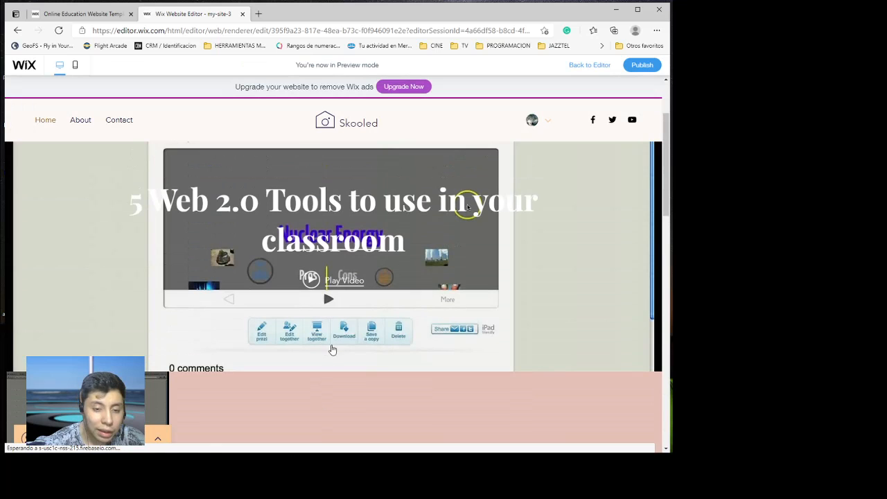
{"action": "middle_click", "coordinate": [332, 348]}
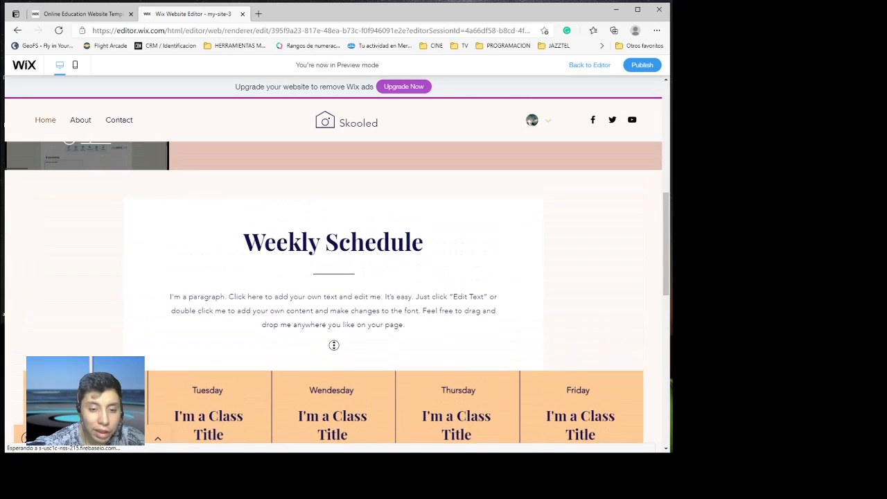
{"action": "middle_click", "coordinate": [360, 269]}
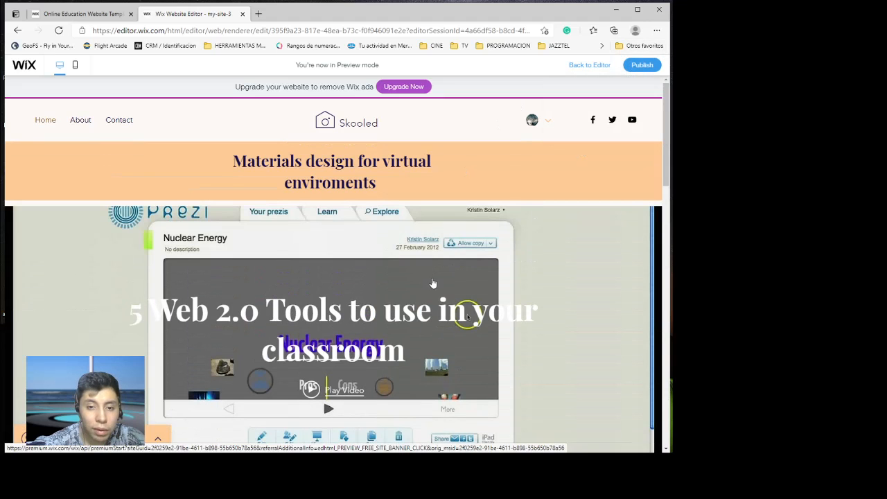
{"action": "scroll", "coordinate": [627, 272], "scroll_direction": "down", "scroll_amount": 3}
{"action": "scroll", "coordinate": [627, 272], "scroll_direction": "up", "scroll_amount": 3}
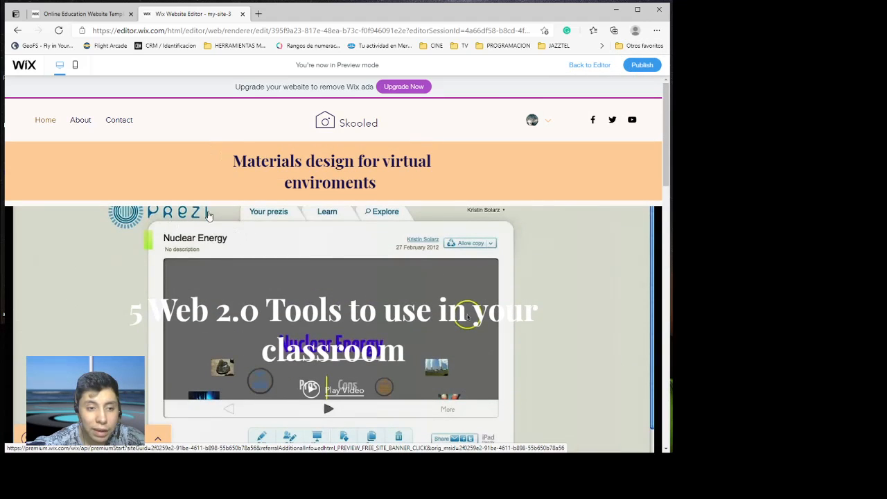
{"action": "scroll", "coordinate": [618, 364], "scroll_direction": "down", "scroll_amount": 10}
{"action": "scroll", "coordinate": [596, 359], "scroll_direction": "up", "scroll_amount": 10}
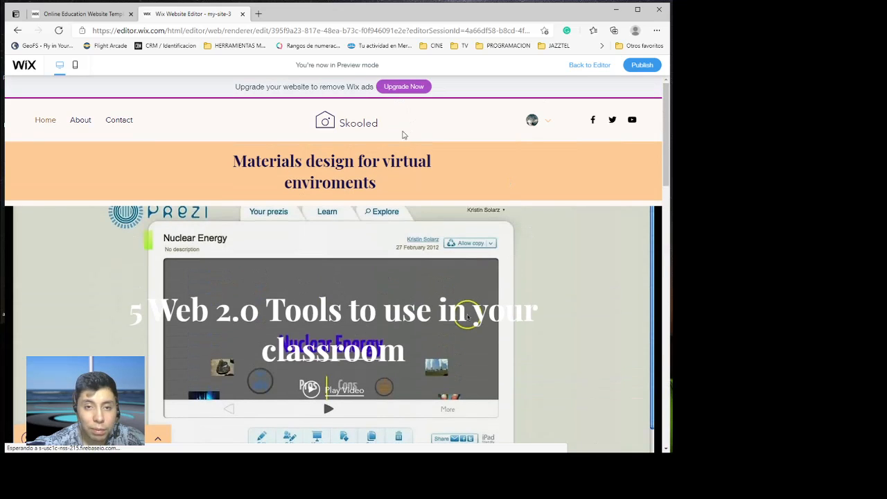
{"action": "left_click", "coordinate": [644, 66]}
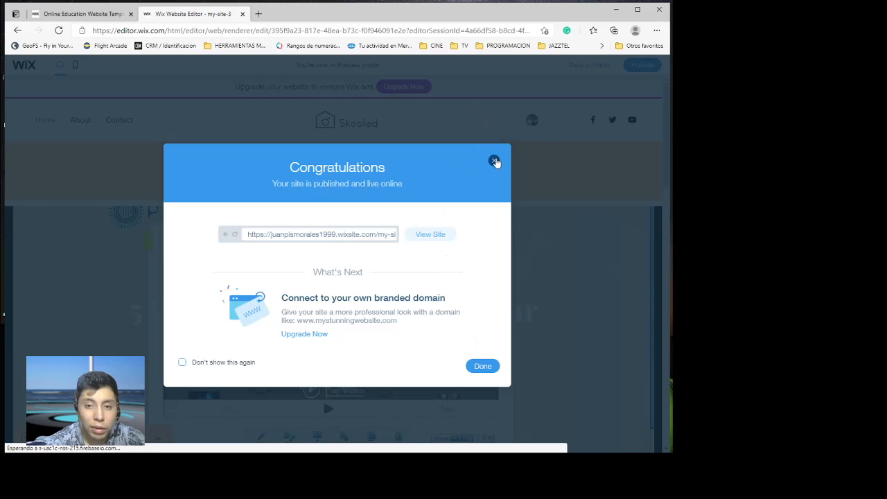
{"action": "left_click", "coordinate": [494, 162]}
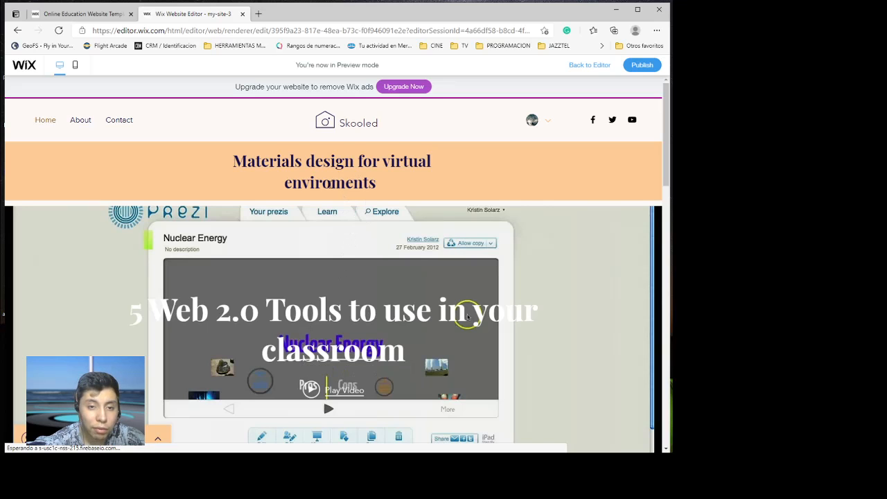
{"action": "triple_click", "coordinate": [330, 183]}
{"action": "left_click", "coordinate": [330, 183]}
{"action": "triple_click", "coordinate": [330, 183]}
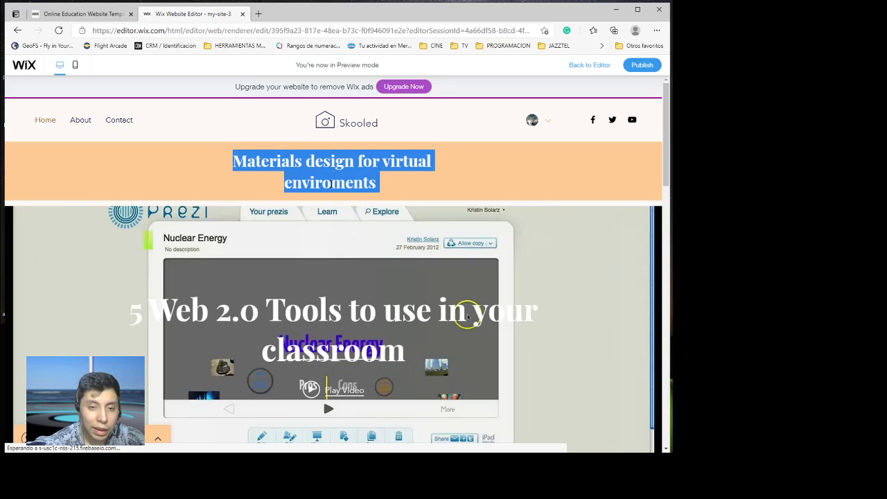
{"action": "left_click", "coordinate": [330, 182]}
{"action": "triple_click", "coordinate": [330, 183]}
{"action": "left_click", "coordinate": [383, 187]}
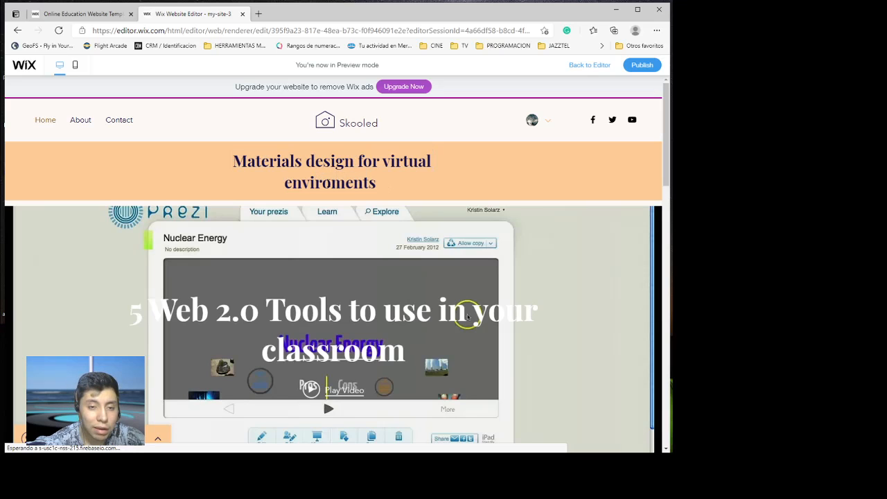
{"action": "triple_click", "coordinate": [332, 183]}
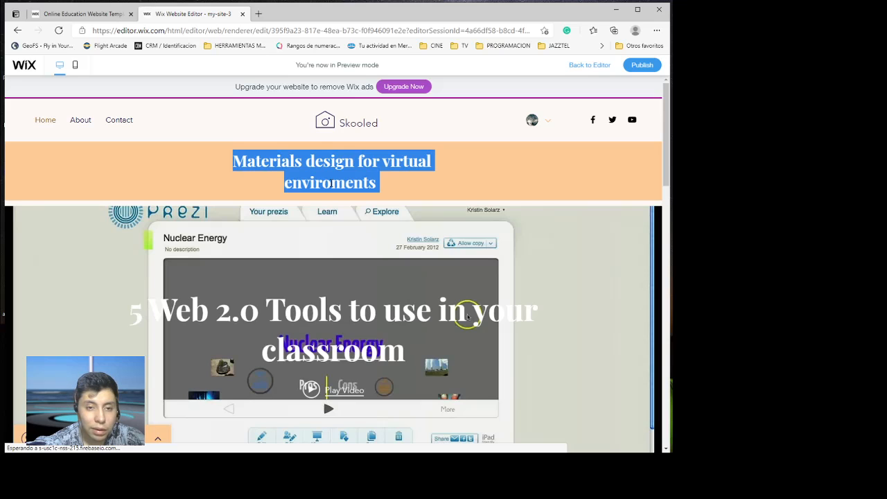
{"action": "left_click", "coordinate": [332, 182]}
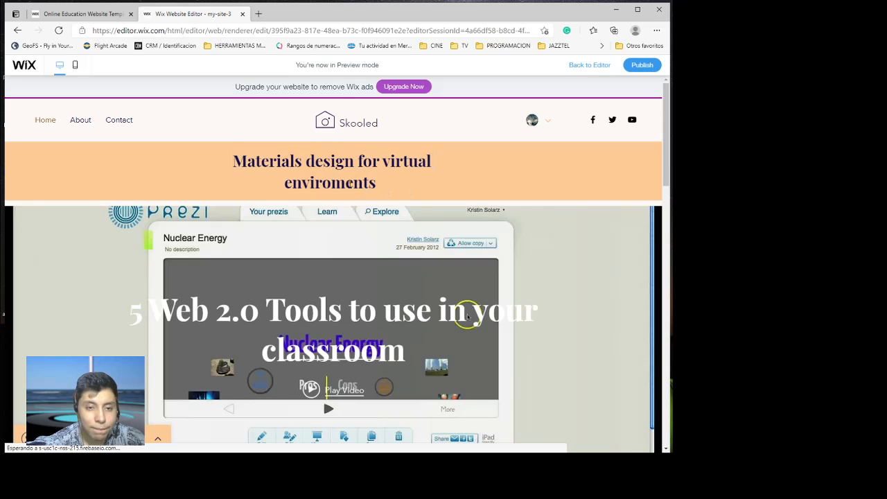
{"action": "triple_click", "coordinate": [331, 182]}
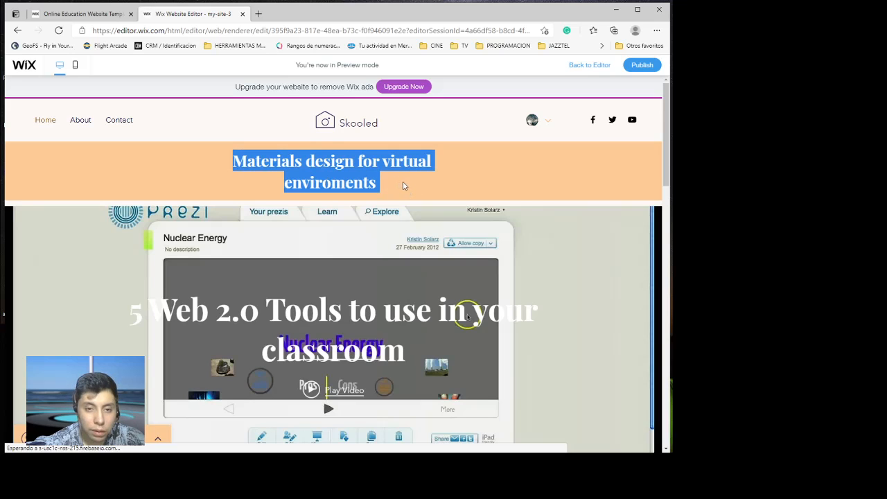
{"action": "left_click", "coordinate": [363, 186]}
{"action": "triple_click", "coordinate": [371, 186]}
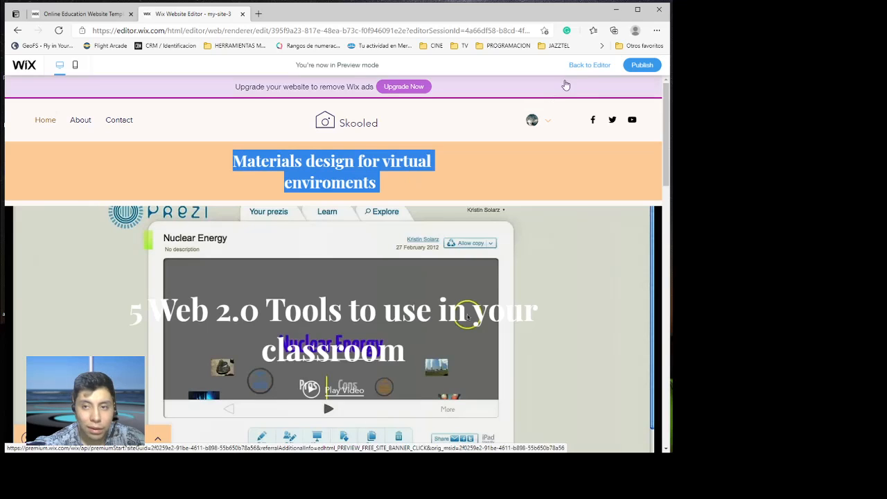
{"action": "scroll", "coordinate": [380, 245], "scroll_direction": "down", "scroll_amount": 5}
{"action": "scroll", "coordinate": [456, 331], "scroll_direction": "up", "scroll_amount": 5}
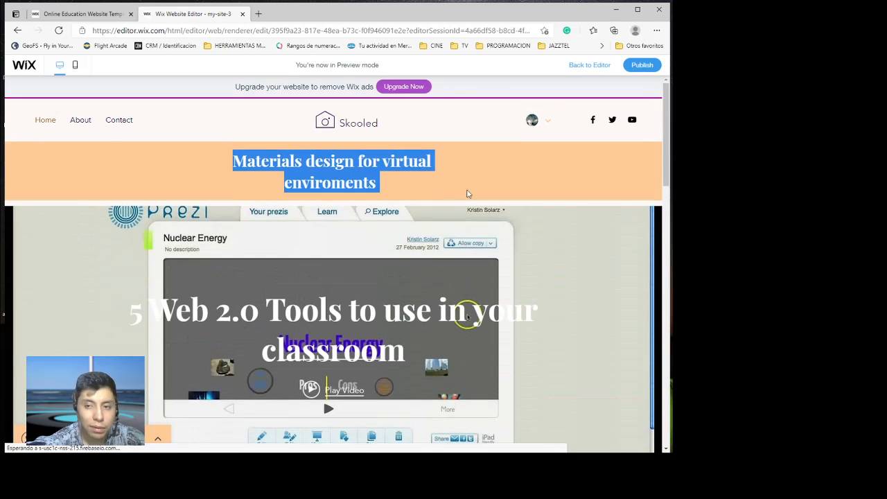
{"action": "left_click", "coordinate": [328, 190]}
{"action": "double_click", "coordinate": [329, 186]}
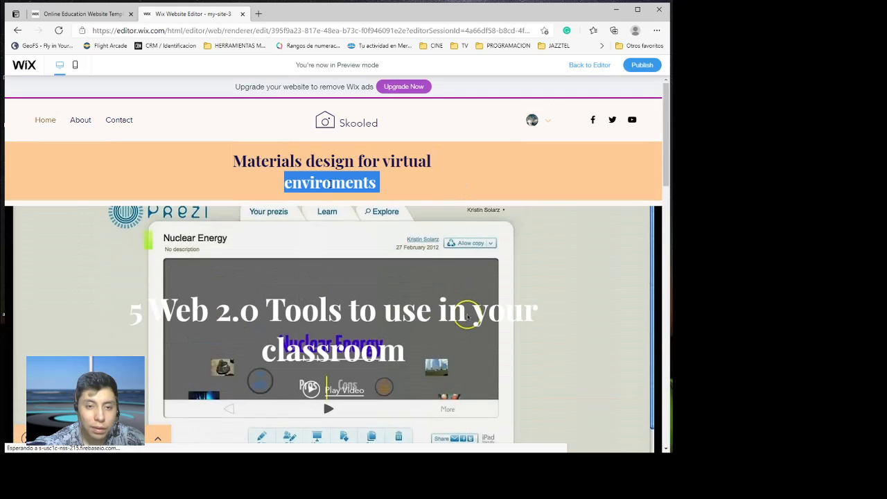
{"action": "left_click", "coordinate": [339, 183]}
{"action": "key", "text": "alt+Tab"}
{"action": "key", "text": "alt+Tab"}
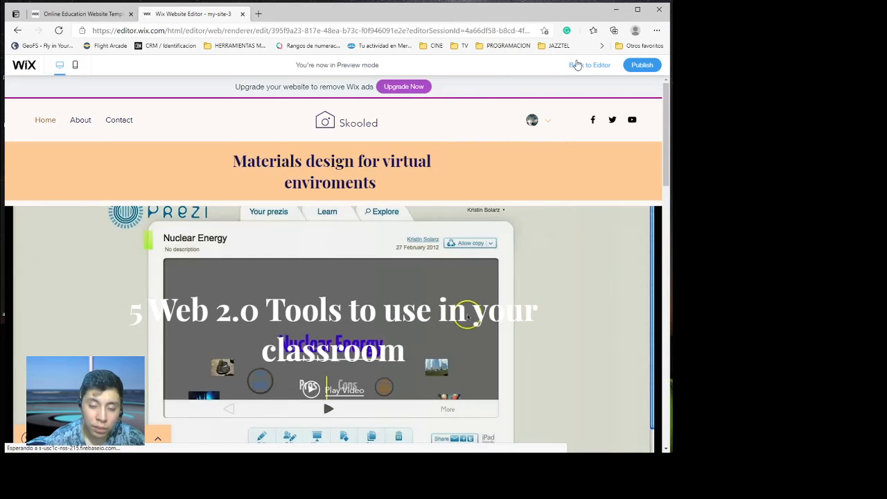
{"action": "scroll", "coordinate": [545, 343], "scroll_direction": "down", "scroll_amount": 3}
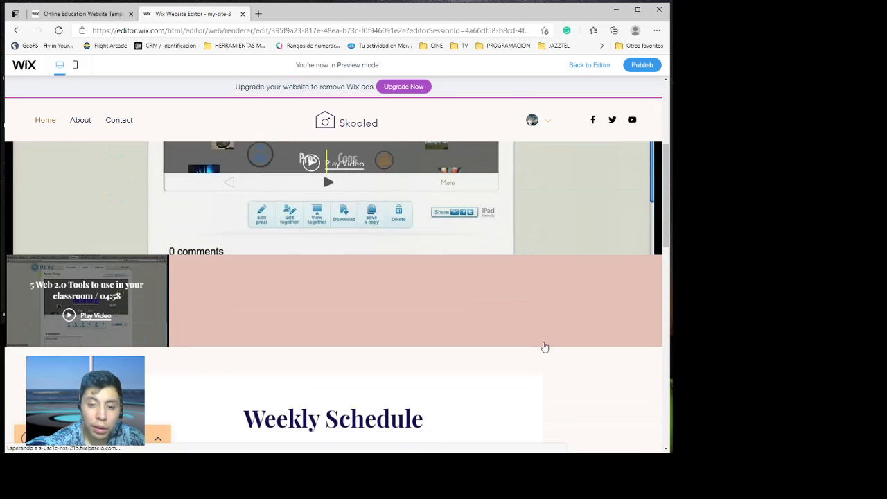
{"action": "scroll", "coordinate": [544, 347], "scroll_direction": "down", "scroll_amount": 3}
{"action": "scroll", "coordinate": [543, 347], "scroll_direction": "up", "scroll_amount": 6}
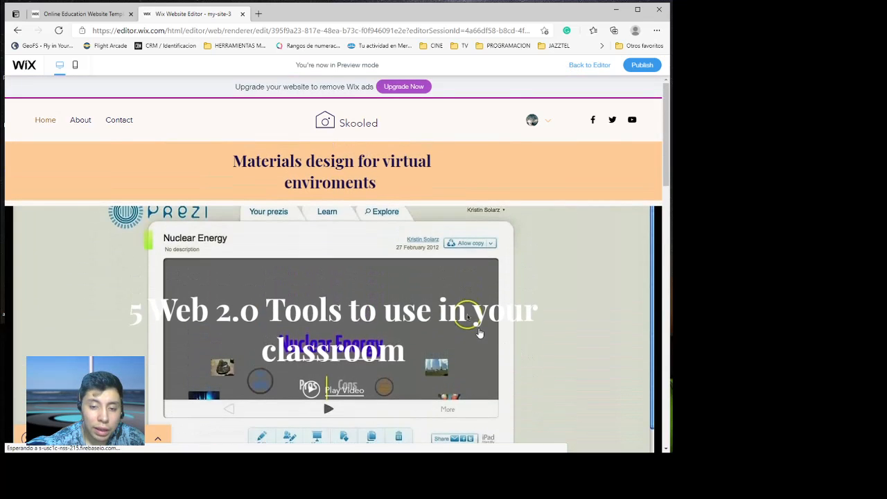
{"action": "scroll", "coordinate": [478, 333], "scroll_direction": "down", "scroll_amount": 3}
{"action": "scroll", "coordinate": [298, 350], "scroll_direction": "up", "scroll_amount": 2}
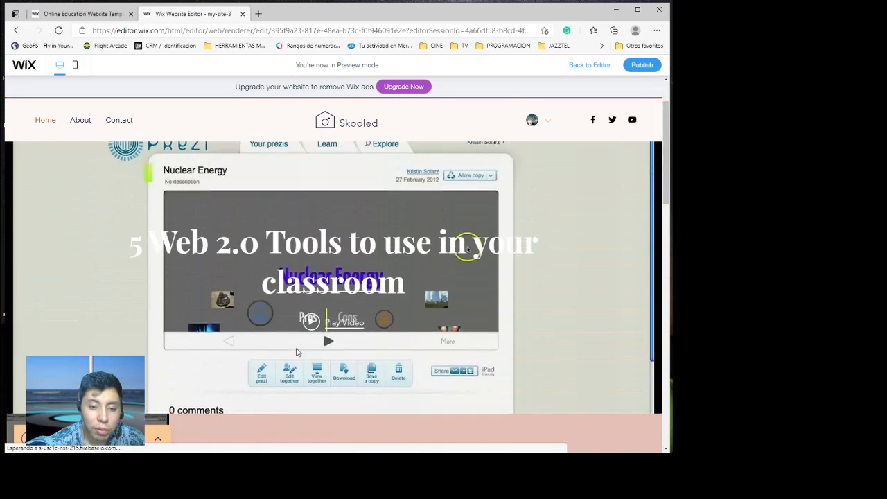
- Return from the preview to the editor and correct the strip heading's last word to "environments"
{"action": "scroll", "coordinate": [296, 352], "scroll_direction": "up", "scroll_amount": 1}
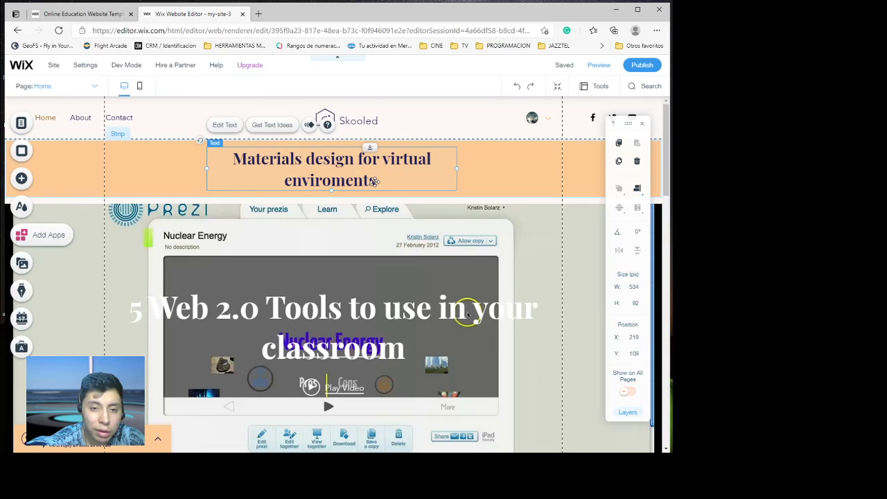
{"action": "double_click", "coordinate": [329, 179]}
{"action": "double_click", "coordinate": [331, 178]}
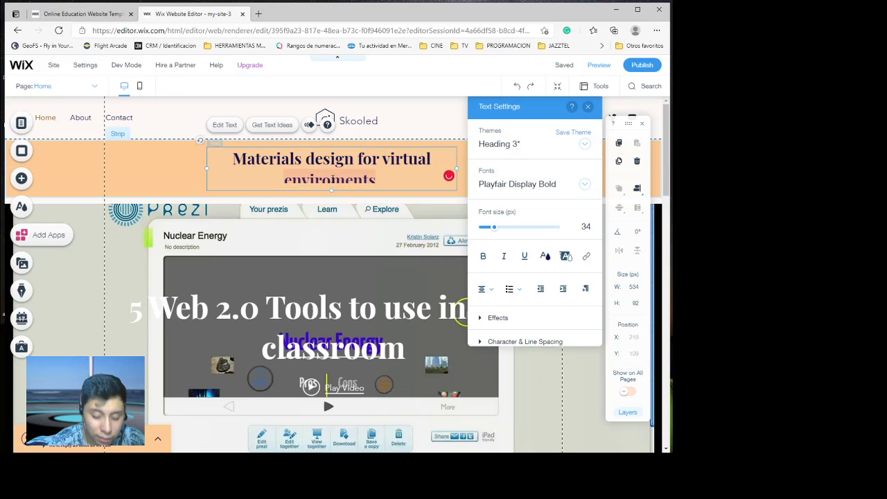
{"action": "type", "text": "environments"}
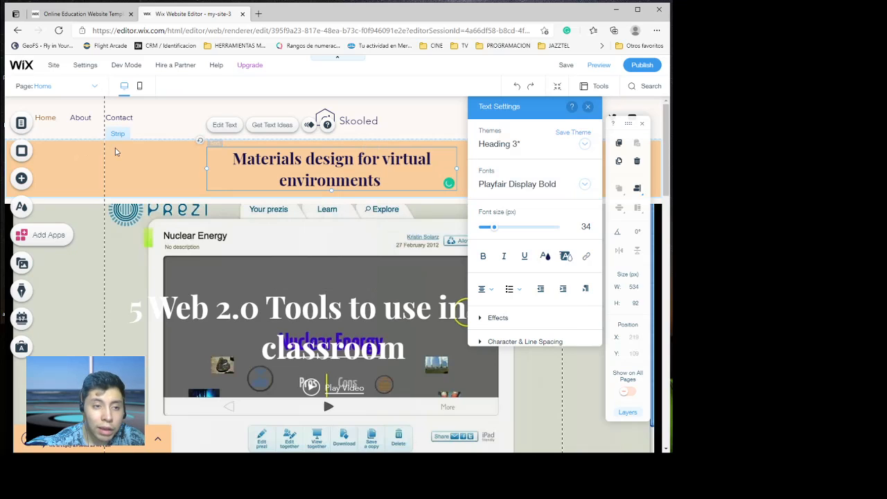
{"action": "left_click", "coordinate": [115, 148]}
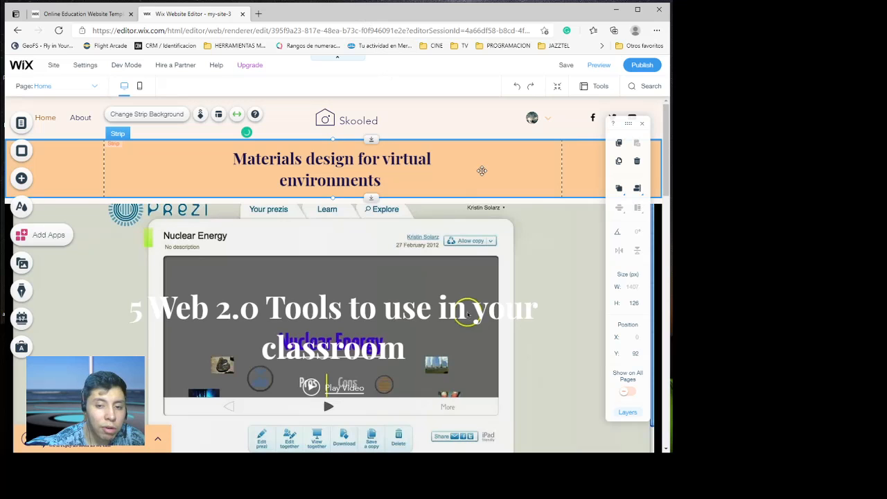
- Publish the site again with the corrected heading and open the live site
{"action": "scroll", "coordinate": [477, 275], "scroll_direction": "down", "scroll_amount": 8}
{"action": "scroll", "coordinate": [482, 274], "scroll_direction": "up", "scroll_amount": 3}
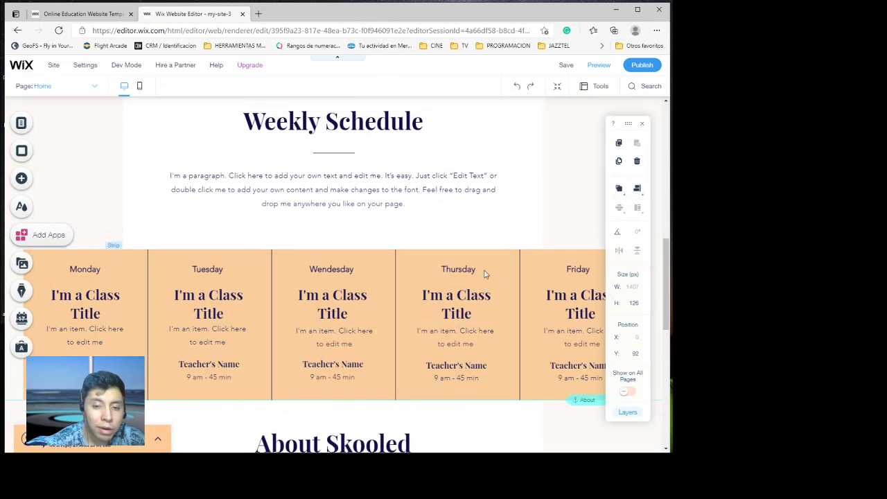
{"action": "scroll", "coordinate": [484, 274], "scroll_direction": "up", "scroll_amount": 3}
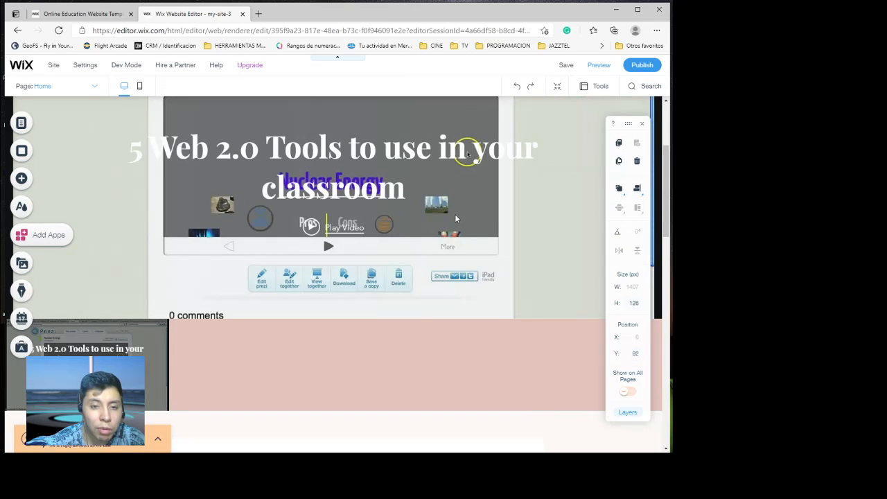
{"action": "scroll", "coordinate": [582, 208], "scroll_direction": "up", "scroll_amount": 3}
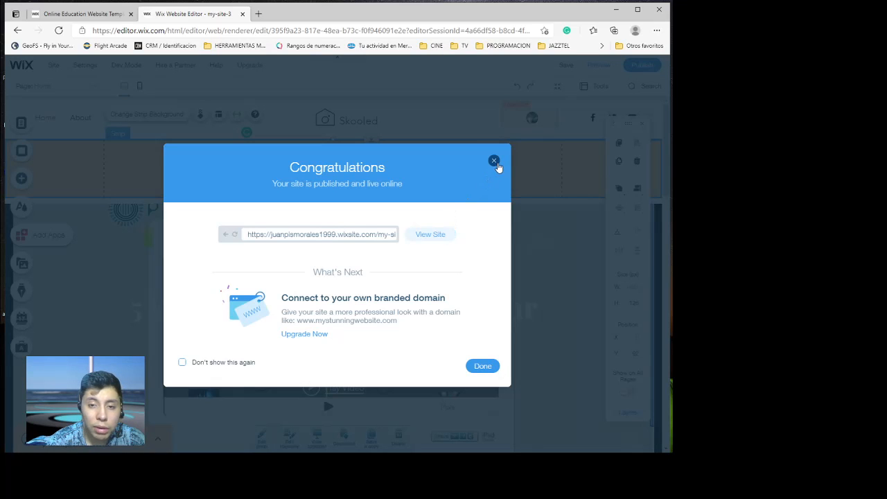
{"action": "left_click", "coordinate": [434, 235]}
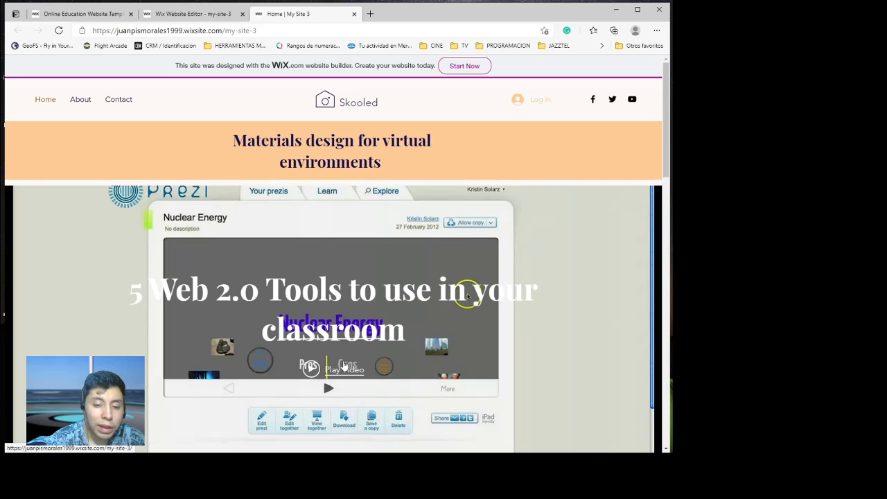
- Review the heading strip and video section on the published home page
{"action": "scroll", "coordinate": [340, 367], "scroll_direction": "down", "scroll_amount": 2}
{"action": "scroll", "coordinate": [344, 367], "scroll_direction": "up", "scroll_amount": 2}
{"action": "scroll", "coordinate": [336, 368], "scroll_direction": "down", "scroll_amount": 2}
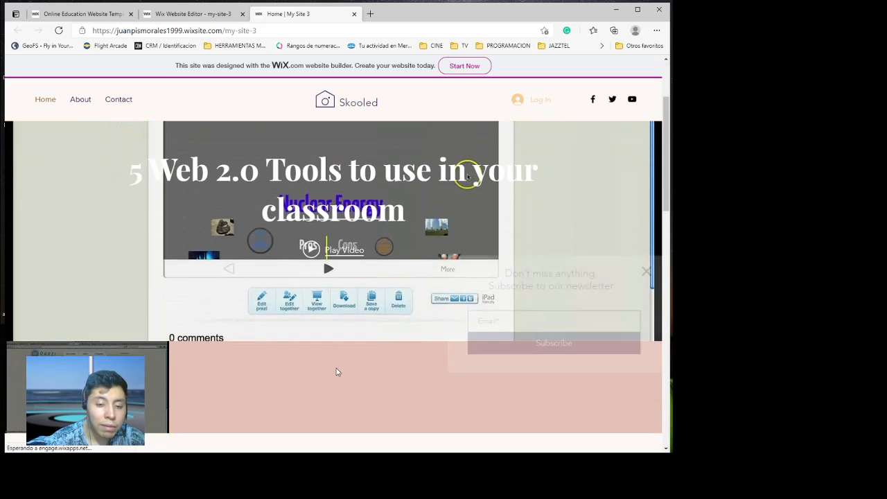
- Dismiss the newsletter pop-up on the published home page, play the "5 Web 2.0 Tools to use in your classroom" video and close it
{"action": "scroll", "coordinate": [335, 367], "scroll_direction": "up", "scroll_amount": 2}
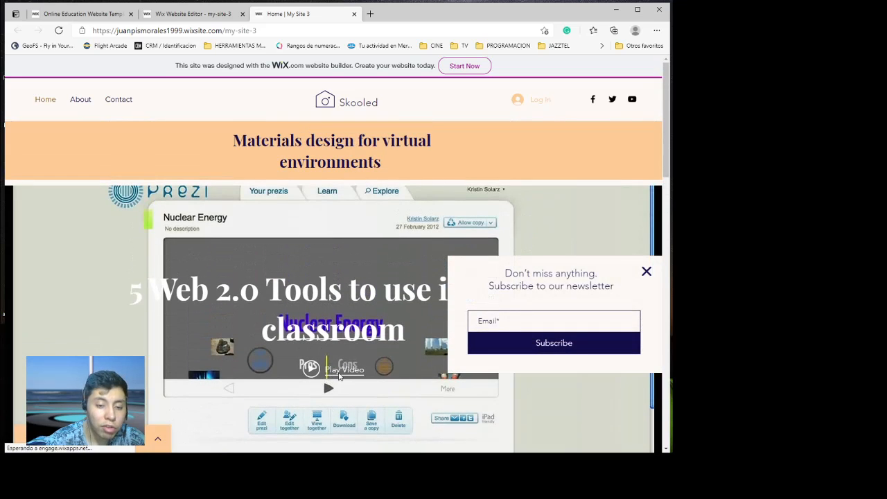
{"action": "left_click", "coordinate": [646, 273]}
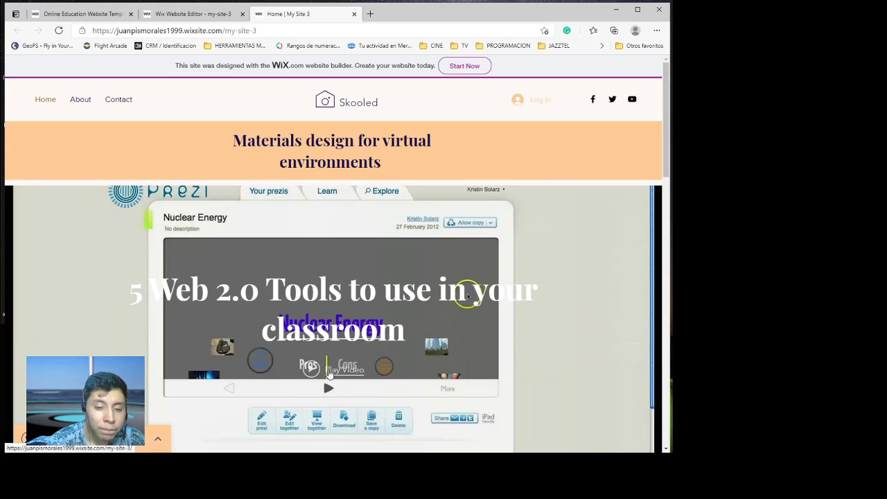
{"action": "left_click", "coordinate": [329, 370]}
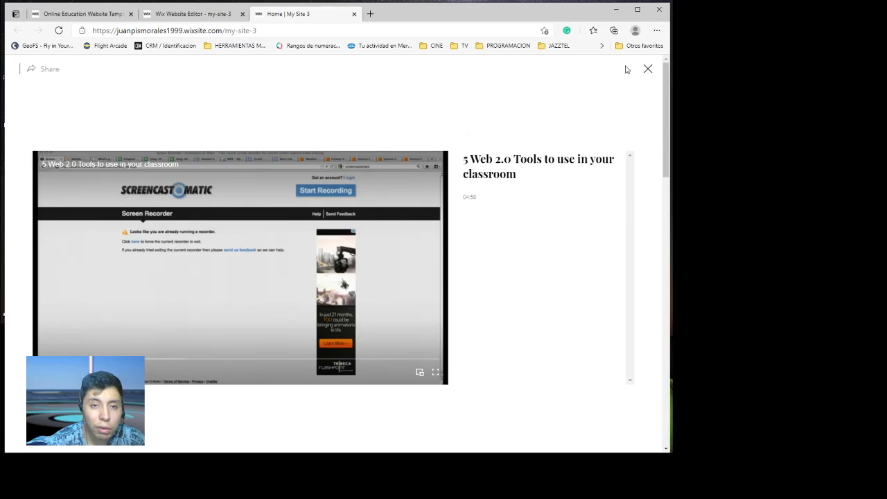
{"action": "left_click", "coordinate": [648, 68]}
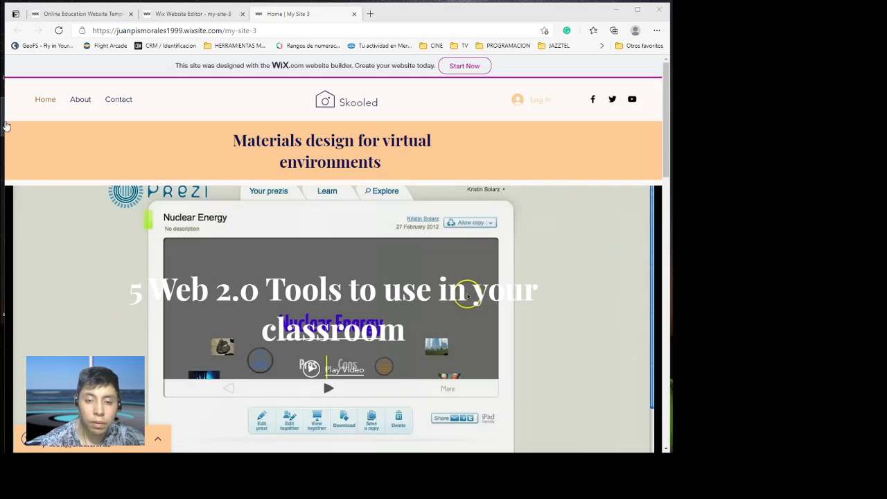
{"action": "scroll", "coordinate": [5, 126], "scroll_direction": "down", "scroll_amount": 3}
{"action": "scroll", "coordinate": [237, 174], "scroll_direction": "up", "scroll_amount": 3}
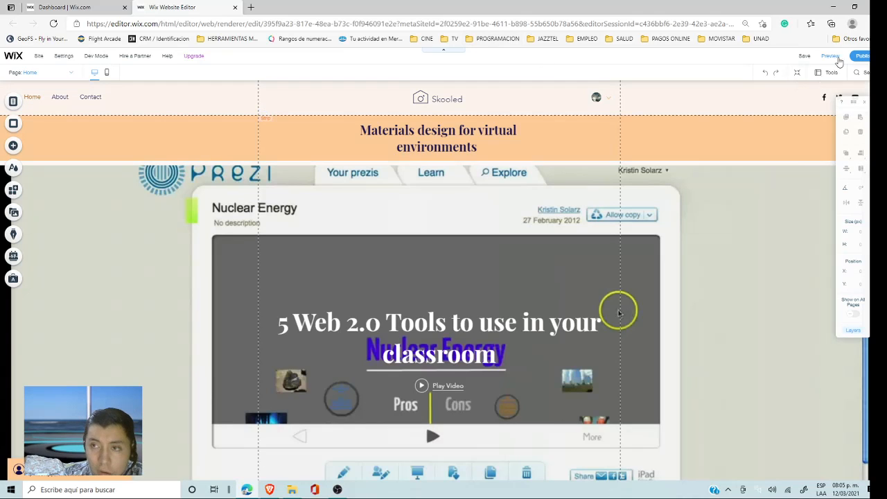
- Examine the home page in the editor, from the heading strip through the video section to the Weekly Schedule
{"action": "mouse_move", "coordinate": [810, 61]}
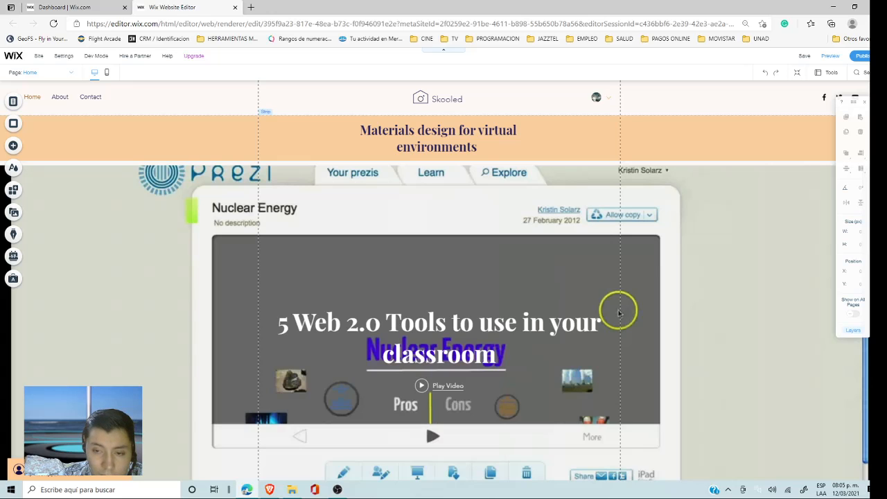
{"action": "scroll", "coordinate": [336, 412], "scroll_direction": "down", "scroll_amount": 6}
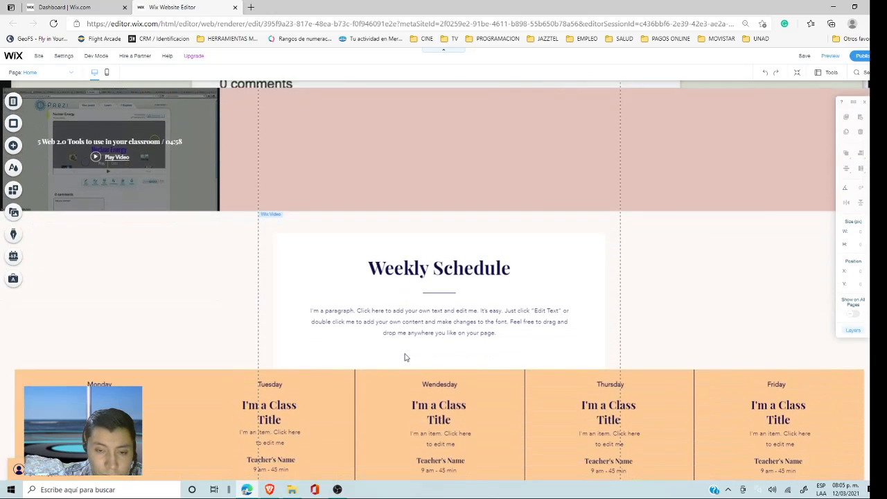
{"action": "scroll", "coordinate": [406, 357], "scroll_direction": "up", "scroll_amount": 6}
{"action": "scroll", "coordinate": [406, 357], "scroll_direction": "up", "scroll_amount": 1}
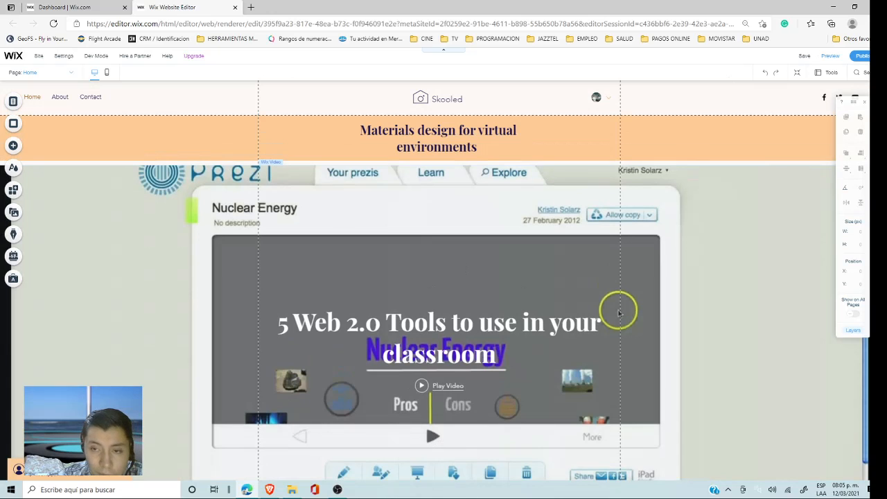
{"action": "scroll", "coordinate": [405, 357], "scroll_direction": "down", "scroll_amount": 3}
{"action": "scroll", "coordinate": [769, 214], "scroll_direction": "up", "scroll_amount": 3}
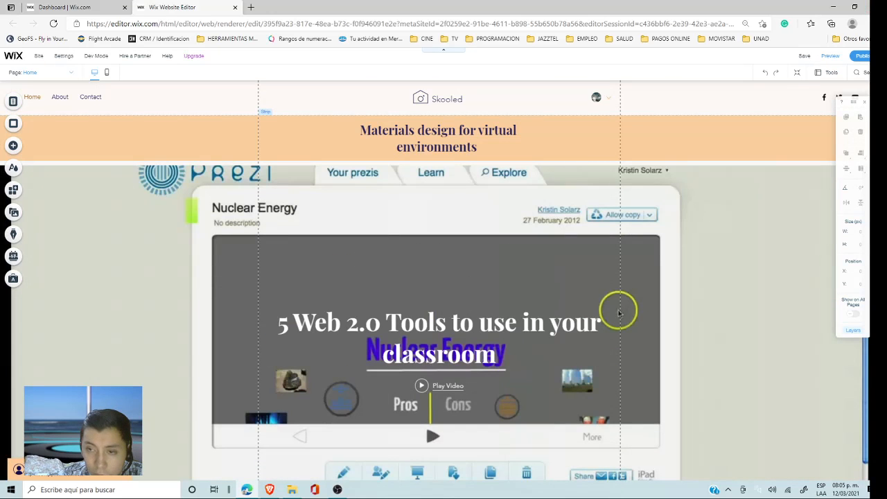
{"action": "scroll", "coordinate": [570, 268], "scroll_direction": "down", "scroll_amount": 17}
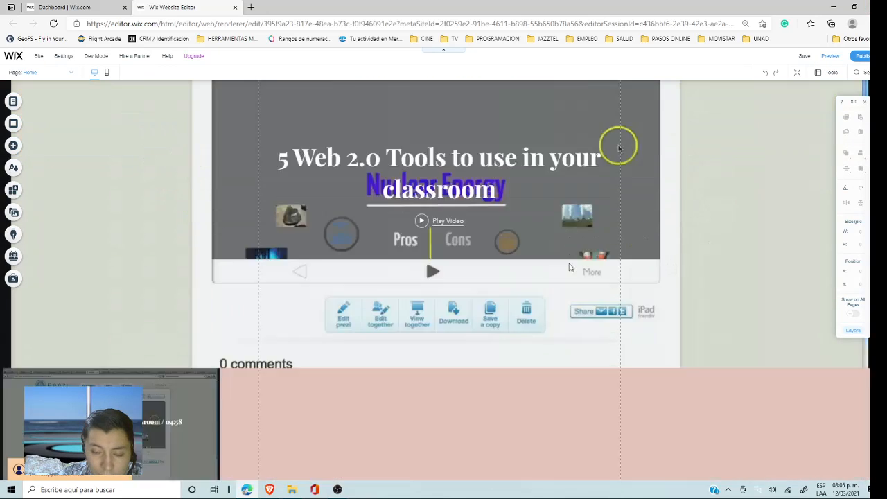
{"action": "scroll", "coordinate": [570, 267], "scroll_direction": "up", "scroll_amount": 9}
{"action": "scroll", "coordinate": [570, 268], "scroll_direction": "up", "scroll_amount": 8}
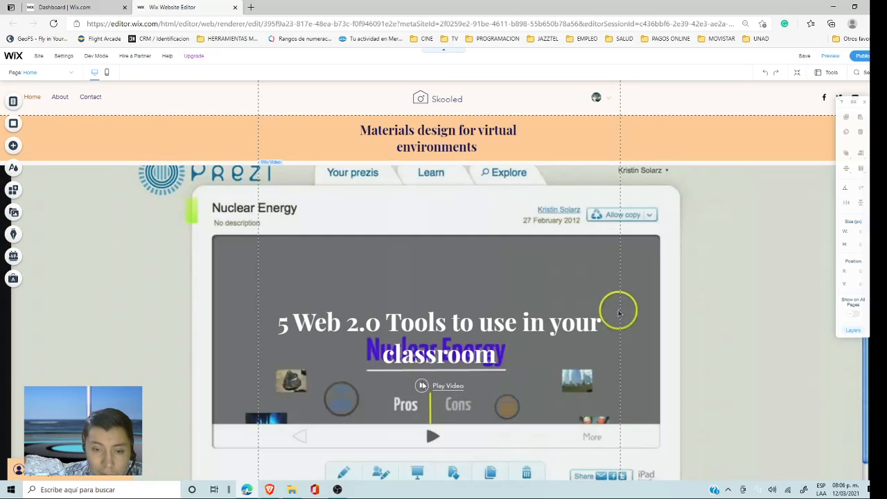
- Upload the video file "5 TASK1" from the computer to the Video Library of the home page's video section
{"action": "left_click", "coordinate": [437, 386]}
{"action": "left_click", "coordinate": [449, 370]}
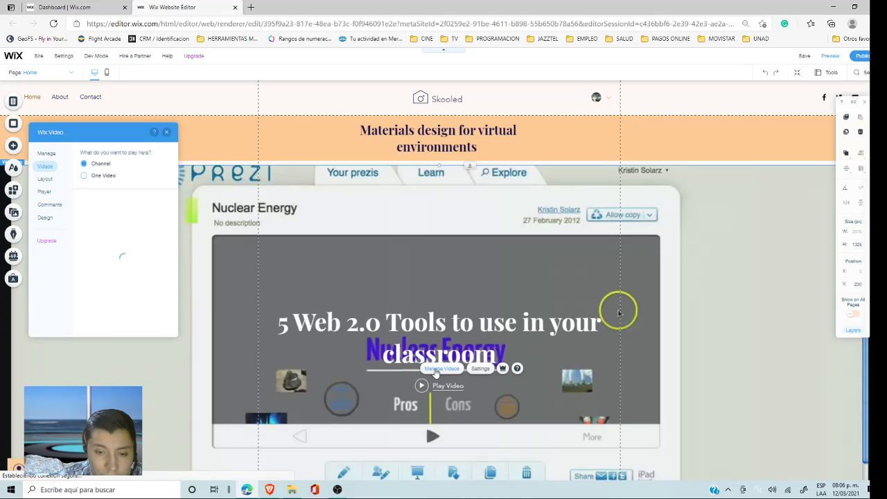
{"action": "left_click", "coordinate": [437, 368]}
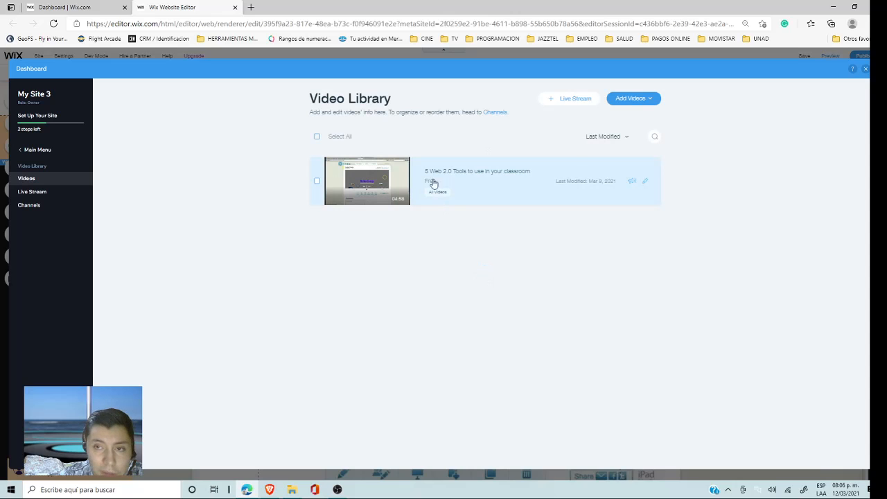
{"action": "left_click", "coordinate": [649, 100]}
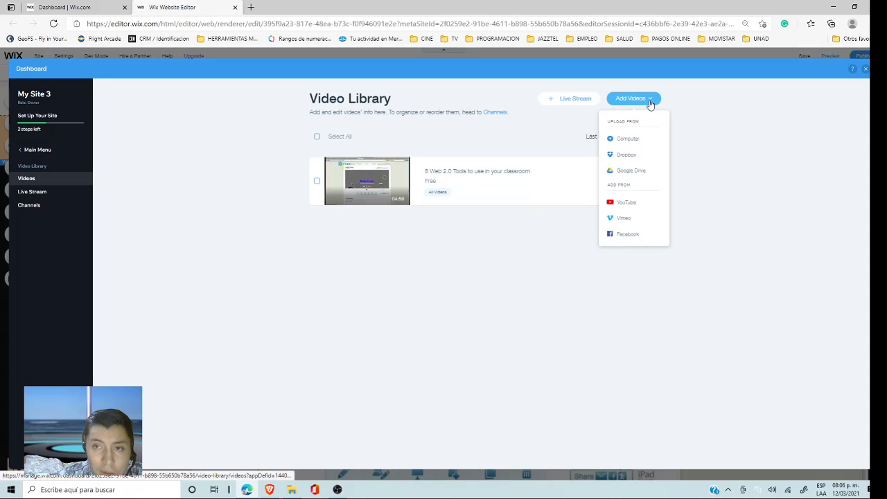
{"action": "left_click", "coordinate": [636, 142]}
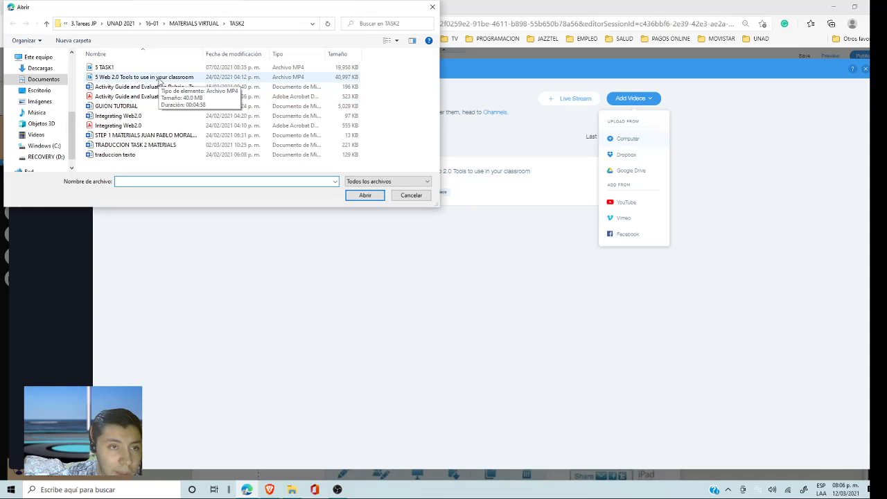
{"action": "left_click", "coordinate": [158, 79]}
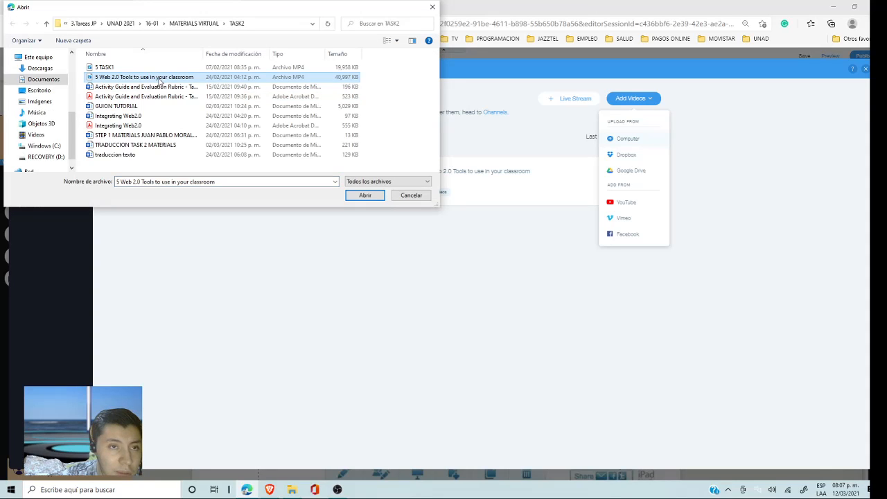
{"action": "left_click", "coordinate": [156, 67]}
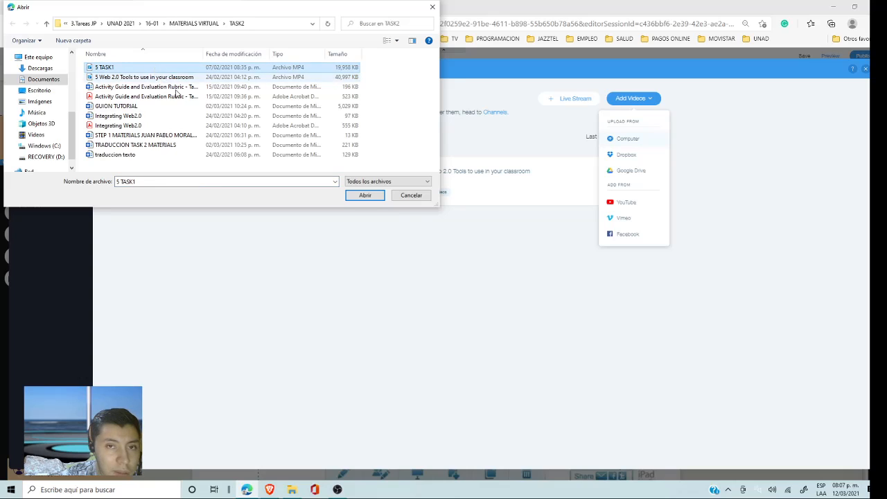
{"action": "left_click", "coordinate": [366, 197]}
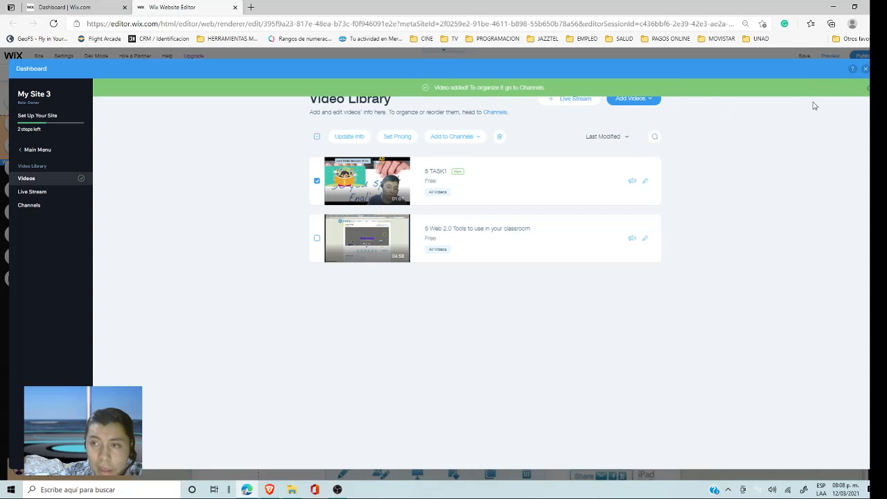
{"action": "left_click", "coordinate": [865, 70]}
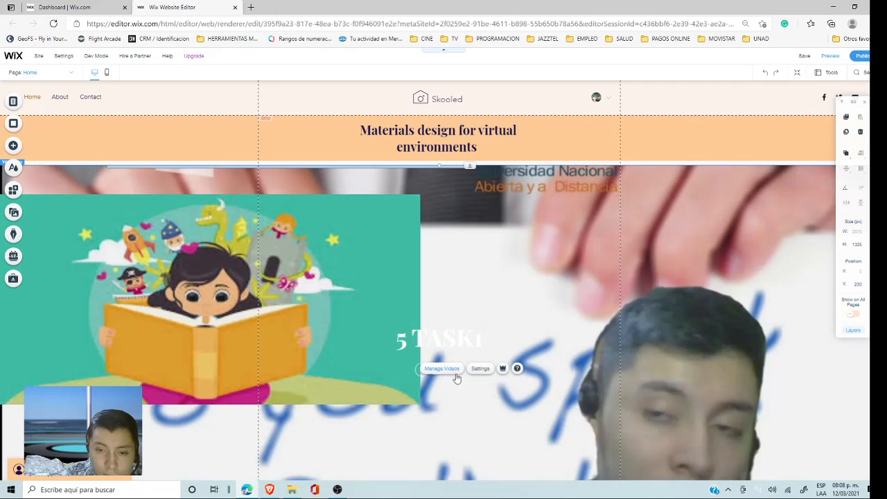
- Check the video section in the editor, and preview the home page from the heading strip down to the About Skooled section
{"action": "scroll", "coordinate": [461, 379], "scroll_direction": "down", "scroll_amount": 5}
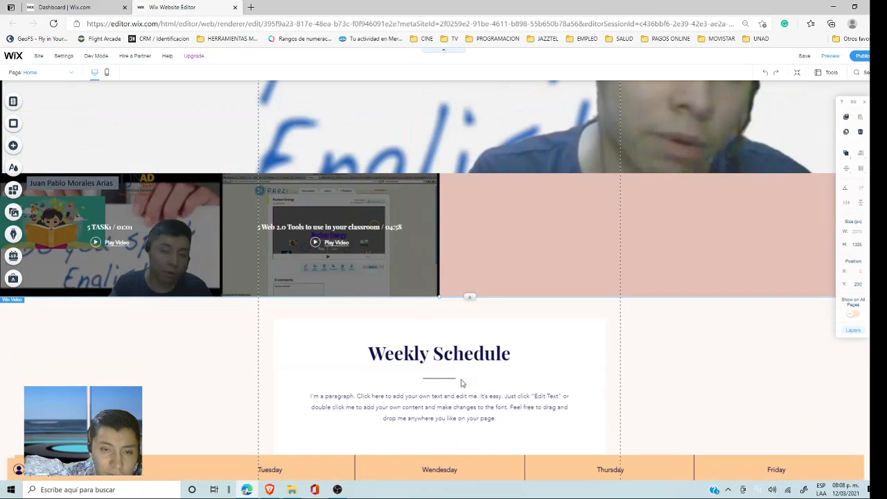
{"action": "scroll", "coordinate": [462, 382], "scroll_direction": "up", "scroll_amount": 5}
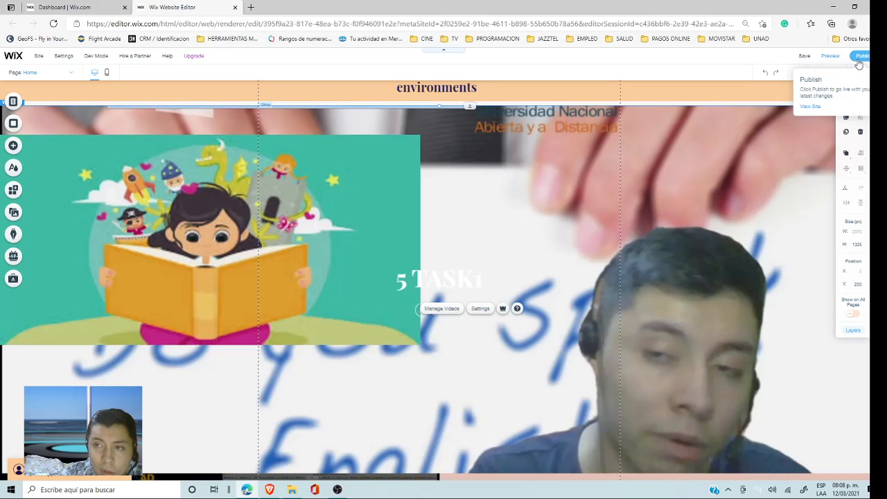
{"action": "left_click", "coordinate": [830, 60]}
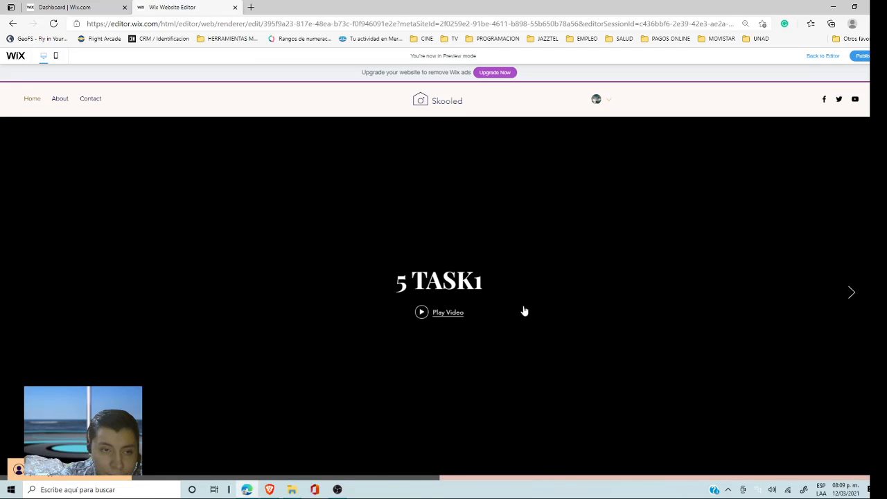
{"action": "scroll", "coordinate": [445, 321], "scroll_direction": "down", "scroll_amount": 5}
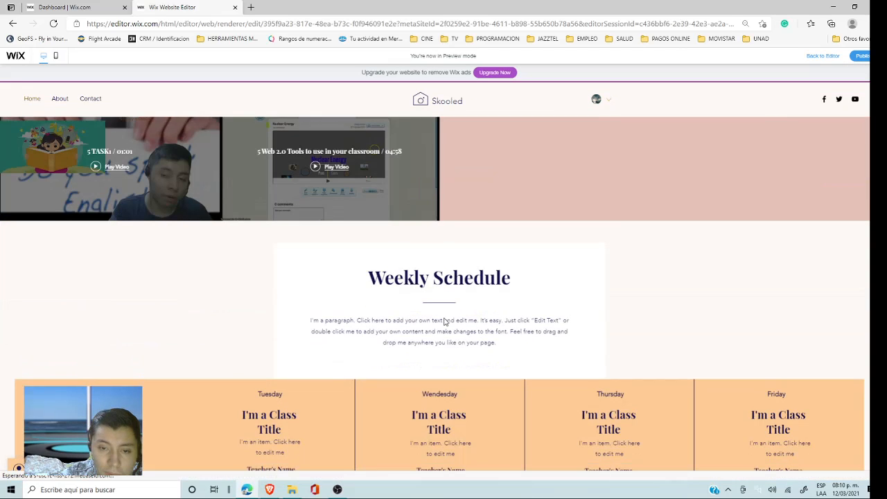
{"action": "scroll", "coordinate": [457, 329], "scroll_direction": "down", "scroll_amount": 5}
{"action": "scroll", "coordinate": [468, 335], "scroll_direction": "up", "scroll_amount": 5}
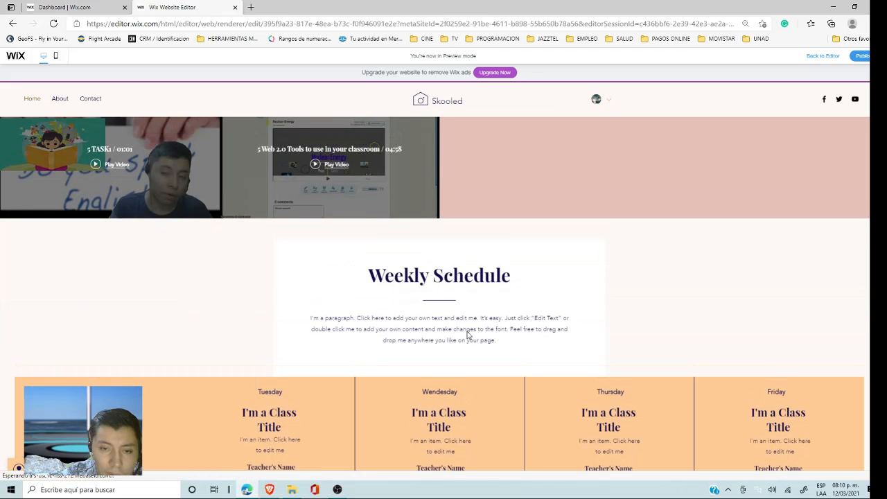
{"action": "scroll", "coordinate": [416, 333], "scroll_direction": "up", "scroll_amount": 5}
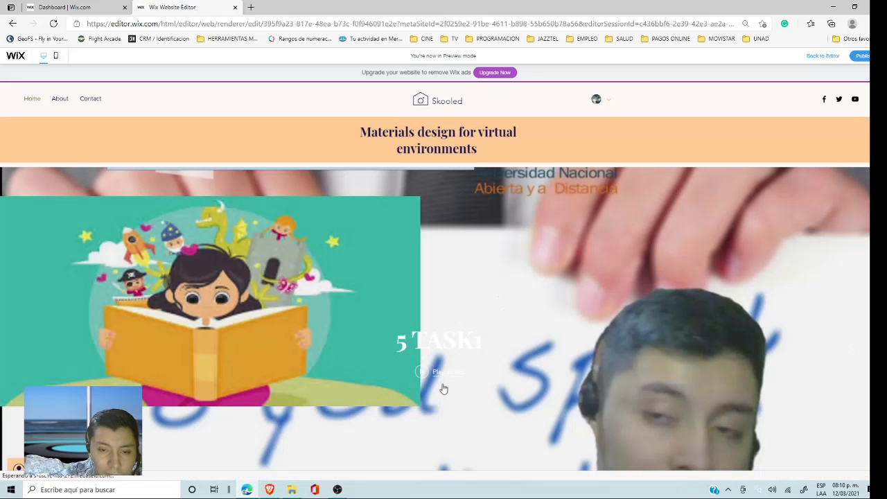
{"action": "scroll", "coordinate": [442, 367], "scroll_direction": "down", "scroll_amount": 10}
{"action": "scroll", "coordinate": [439, 360], "scroll_direction": "up", "scroll_amount": 10}
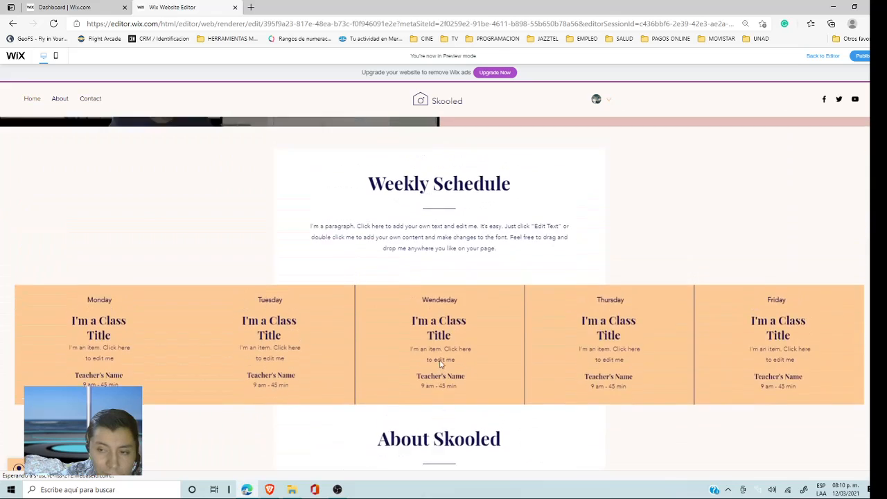
{"action": "scroll", "coordinate": [441, 368], "scroll_direction": "up", "scroll_amount": 3}
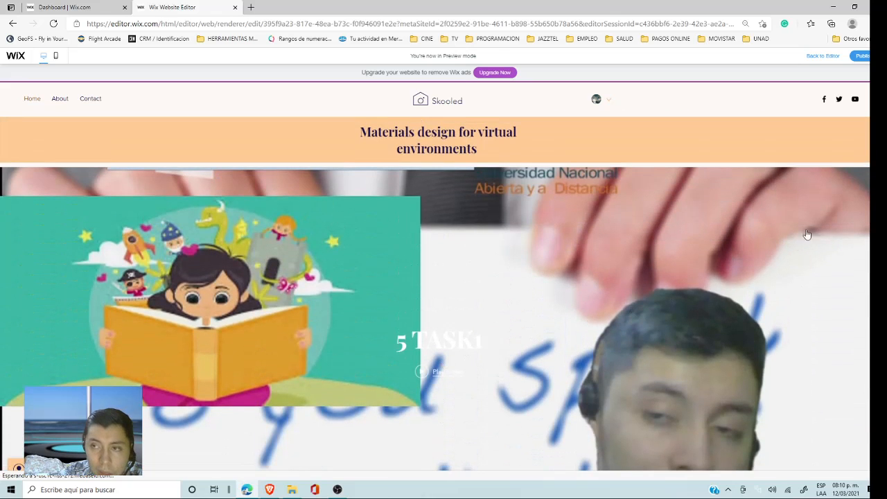
{"action": "left_click", "coordinate": [851, 39]}
{"action": "left_click", "coordinate": [644, 70]}
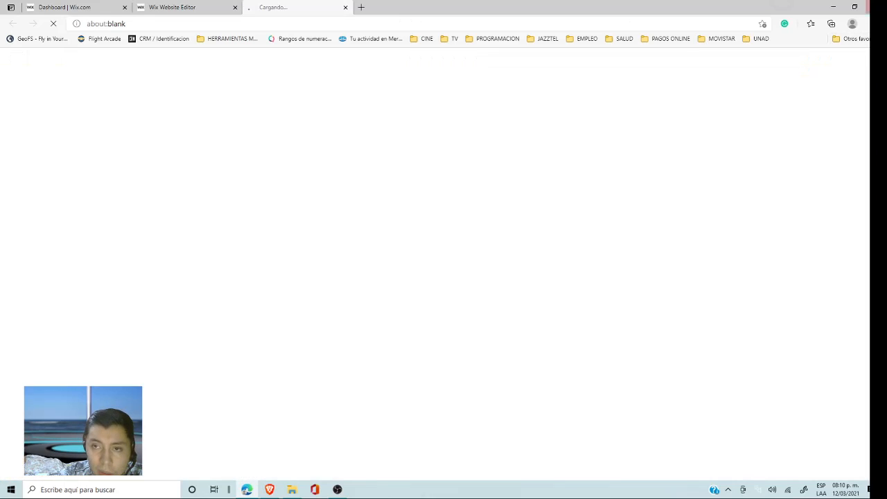
{"action": "key", "text": "ctrl+shift+Tab"}
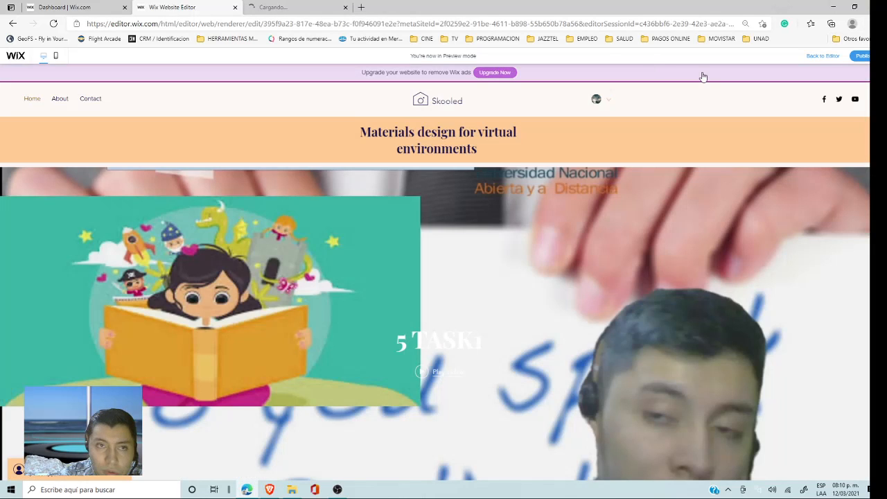
- Publish the site with the added "5 TASK1" video and open the live site
{"action": "left_click", "coordinate": [861, 56]}
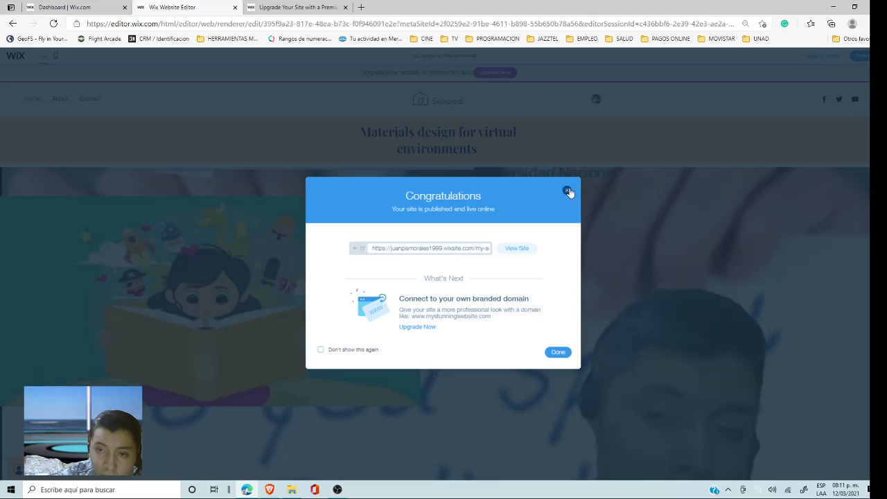
{"action": "left_click", "coordinate": [516, 247]}
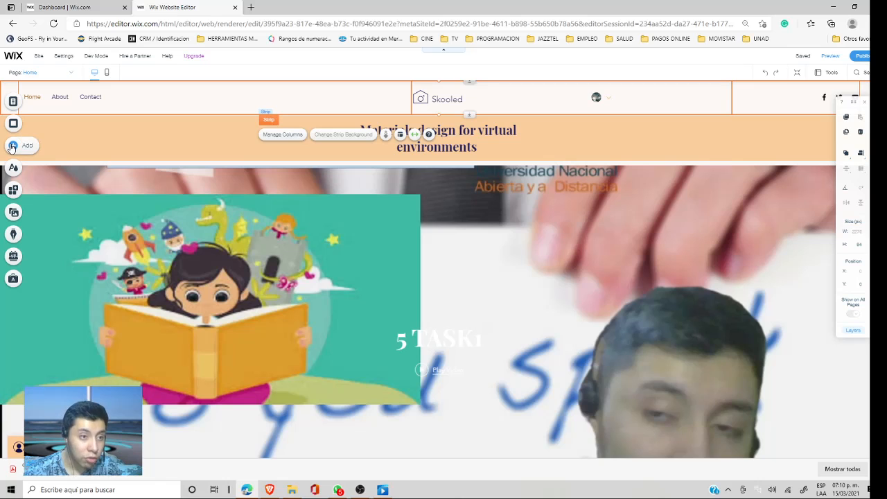
- Add a blog to the site from the editor's elements and look over the posts on the Blog page
{"action": "left_click", "coordinate": [12, 147]}
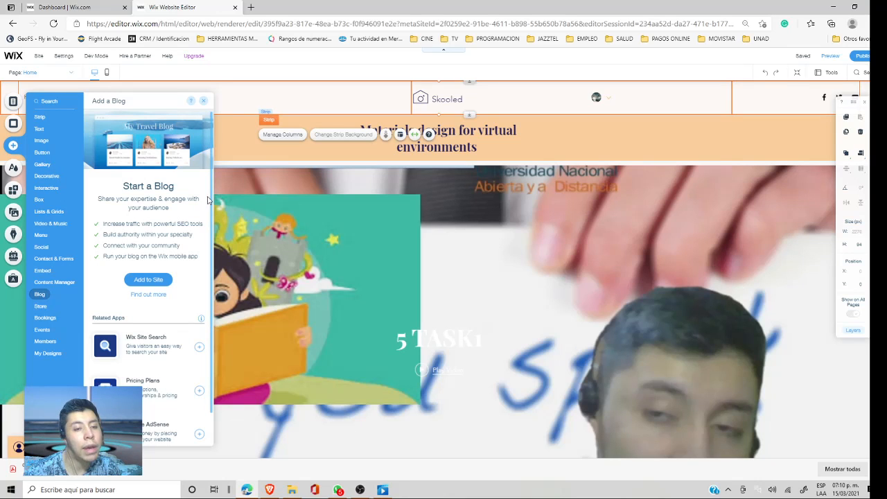
{"action": "left_click", "coordinate": [138, 281]}
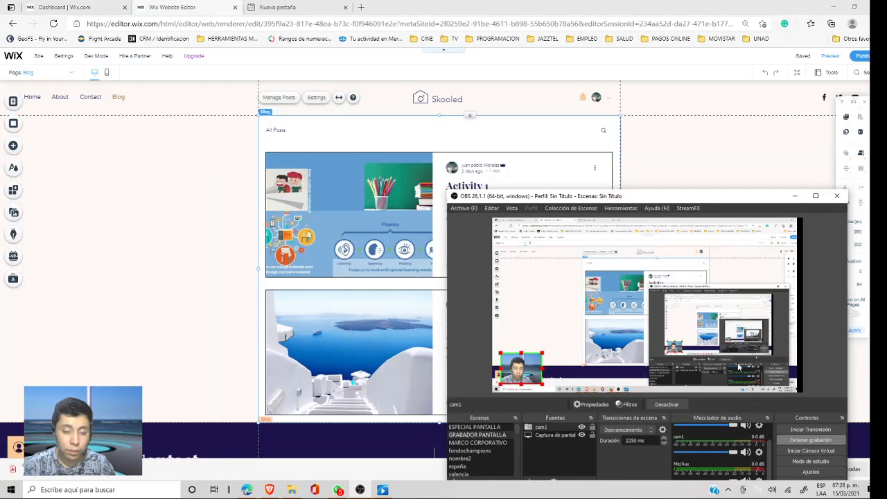
{"action": "left_click", "coordinate": [790, 197]}
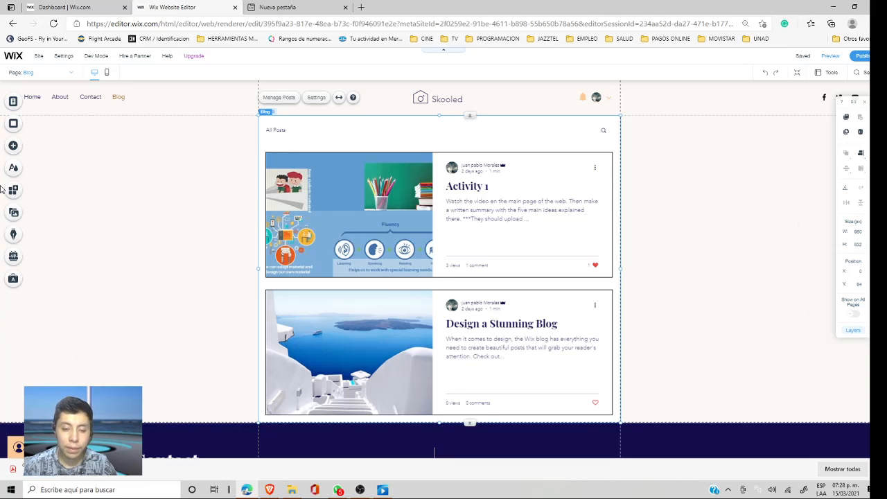
{"action": "scroll", "coordinate": [390, 312], "scroll_direction": "down", "scroll_amount": 3}
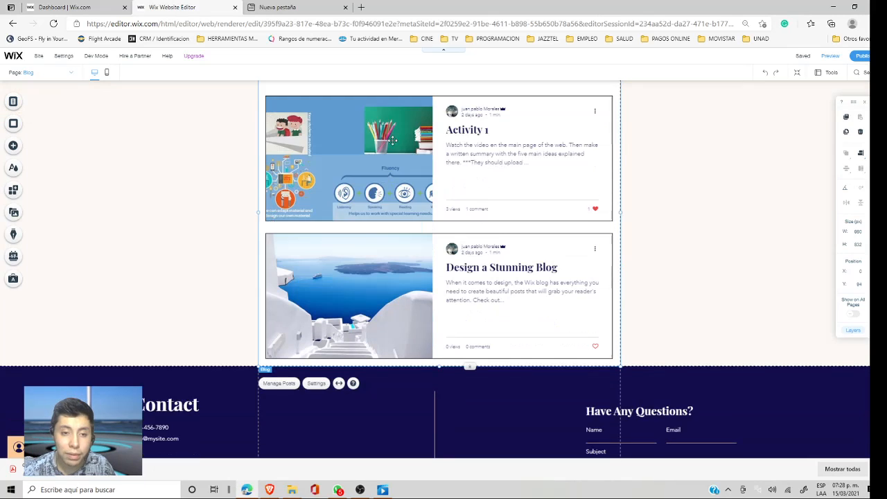
- Look over the Blog page in the editor from its header down to the Contact footer
{"action": "scroll", "coordinate": [390, 311], "scroll_direction": "up", "scroll_amount": 3}
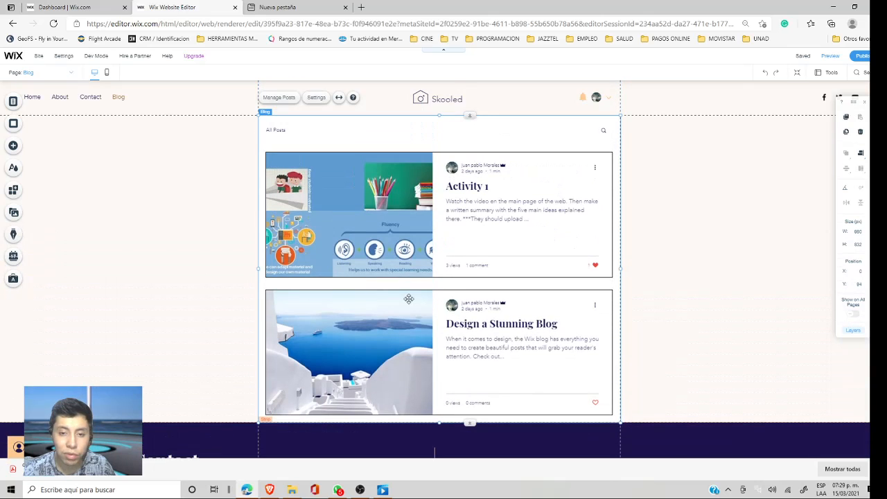
{"action": "scroll", "coordinate": [419, 294], "scroll_direction": "down", "scroll_amount": 3}
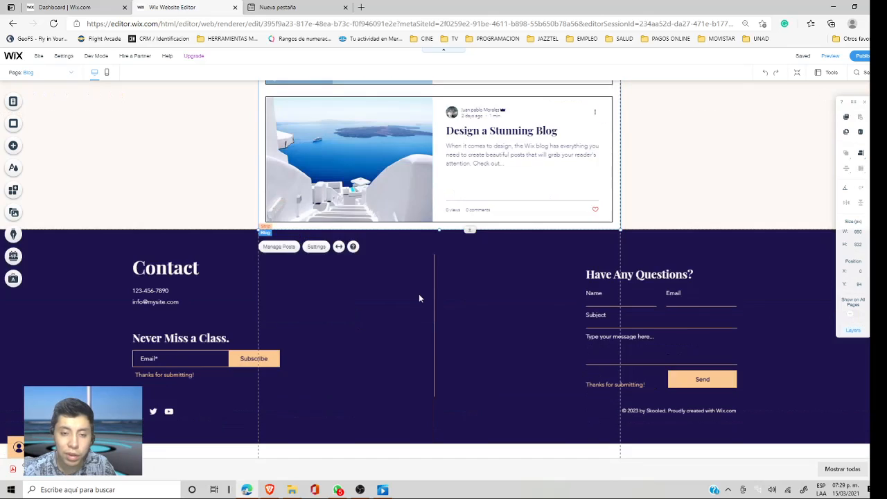
{"action": "scroll", "coordinate": [417, 298], "scroll_direction": "up", "scroll_amount": 3}
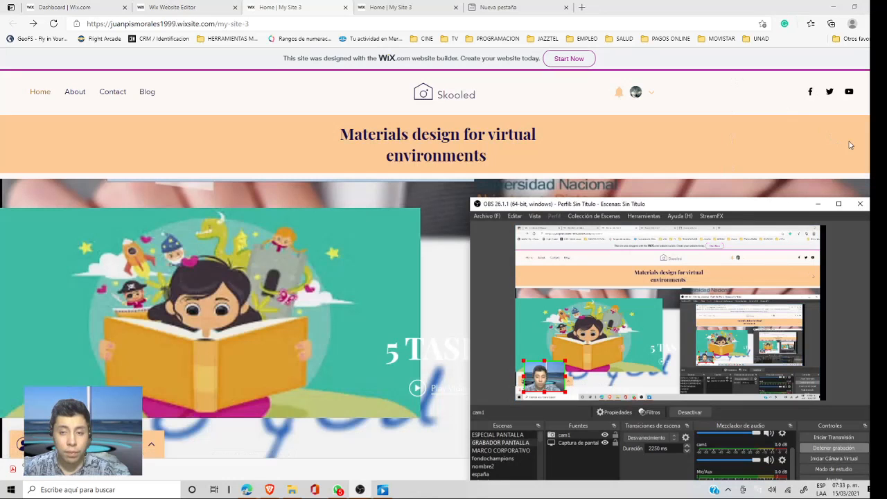
- Review the top of the live site's home page and open its Blog page
{"action": "left_click", "coordinate": [818, 203]}
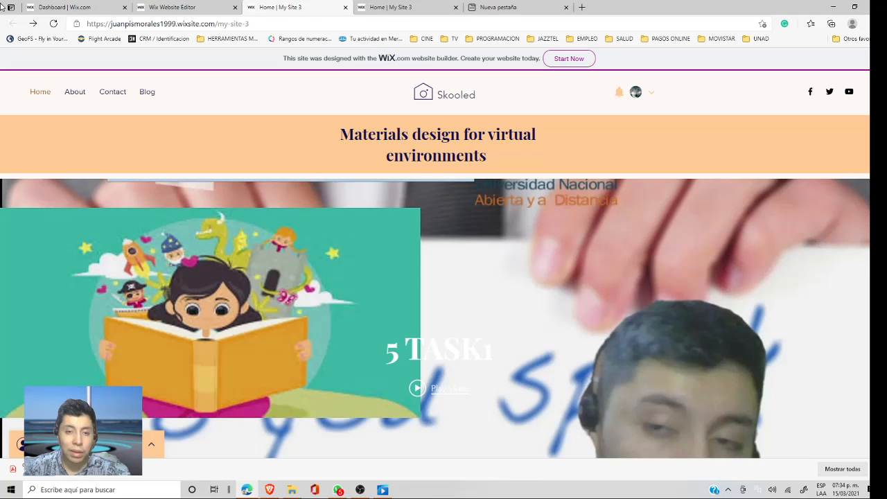
{"action": "scroll", "coordinate": [1, 83], "scroll_direction": "down", "scroll_amount": 3}
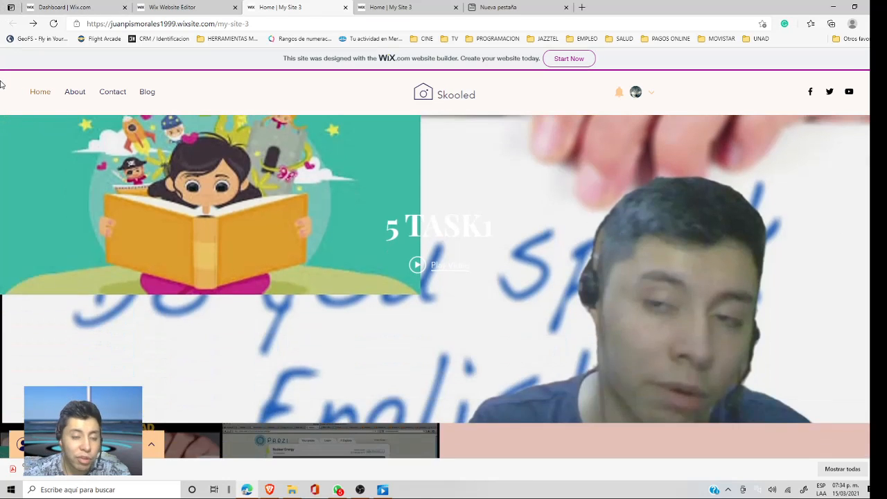
{"action": "scroll", "coordinate": [2, 83], "scroll_direction": "up", "scroll_amount": 3}
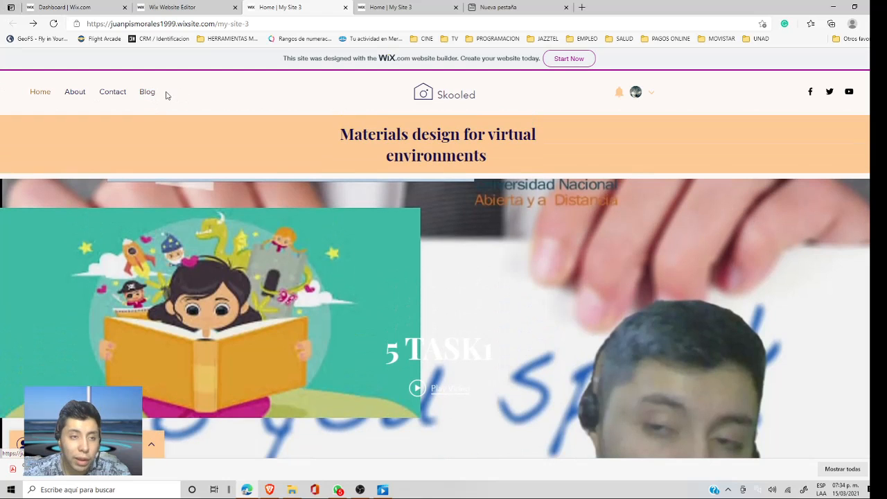
{"action": "left_click", "coordinate": [148, 95]}
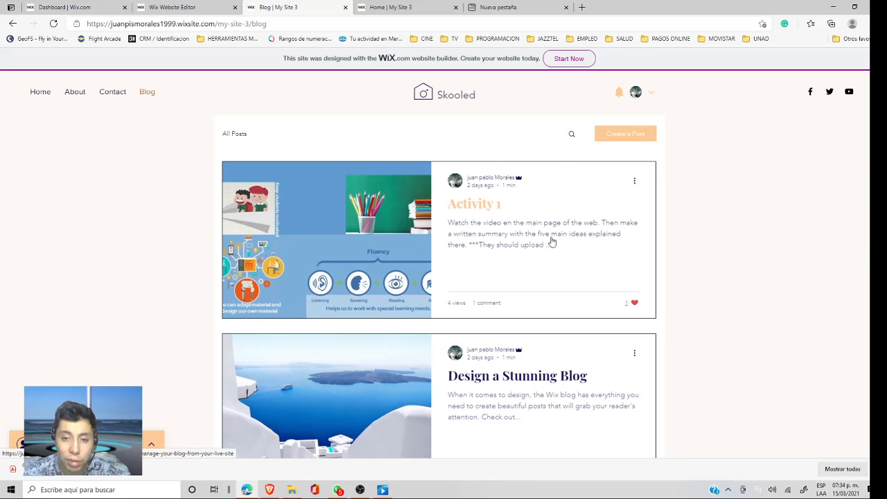
{"action": "key", "text": "alt+Left"}
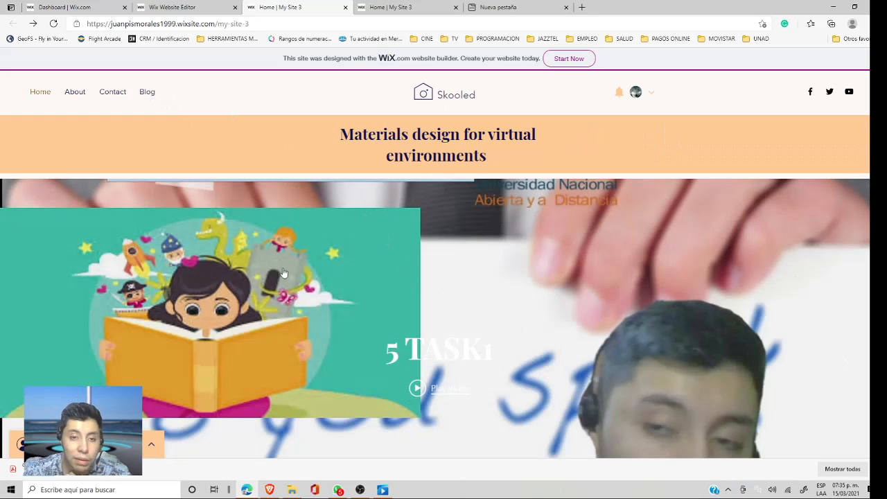
{"action": "left_click", "coordinate": [149, 97]}
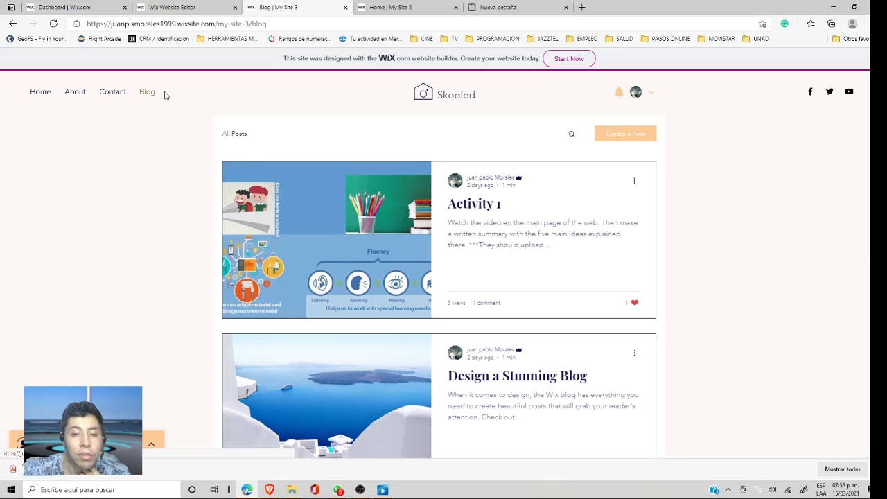
- Open the "Activity 1" post on the live blog and read through its instructions down to the comment section
{"action": "left_click", "coordinate": [481, 213]}
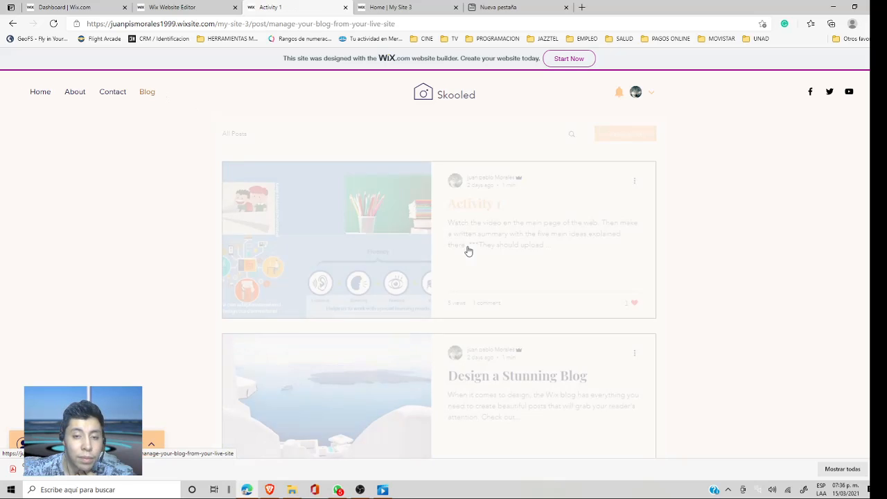
{"action": "scroll", "coordinate": [475, 242], "scroll_direction": "down", "scroll_amount": 7}
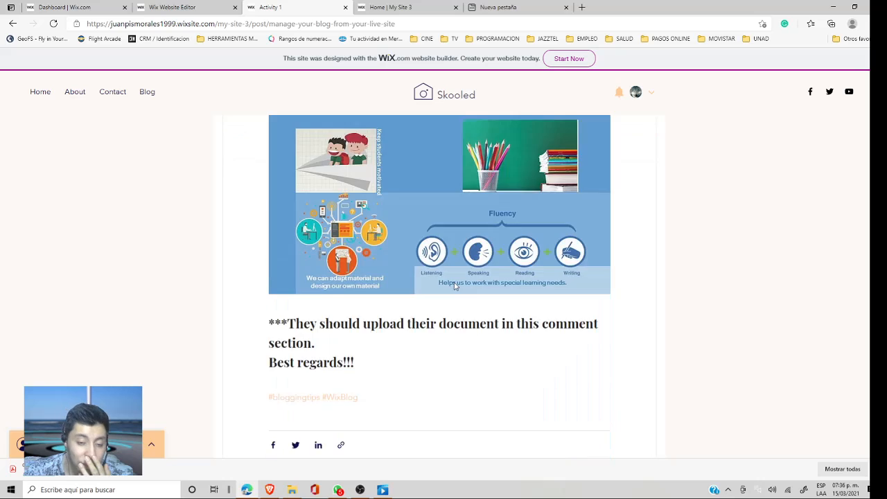
{"action": "scroll", "coordinate": [456, 288], "scroll_direction": "up", "scroll_amount": 5}
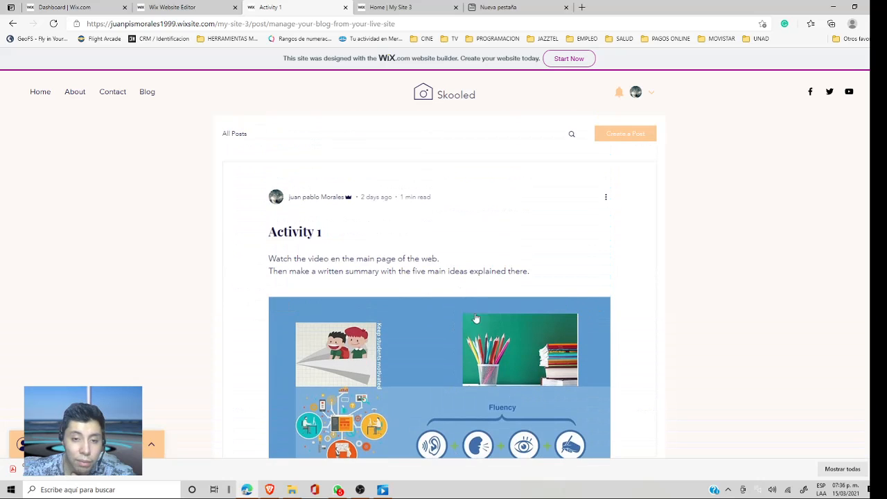
{"action": "scroll", "coordinate": [476, 322], "scroll_direction": "down", "scroll_amount": 6}
{"action": "scroll", "coordinate": [351, 382], "scroll_direction": "down", "scroll_amount": 5}
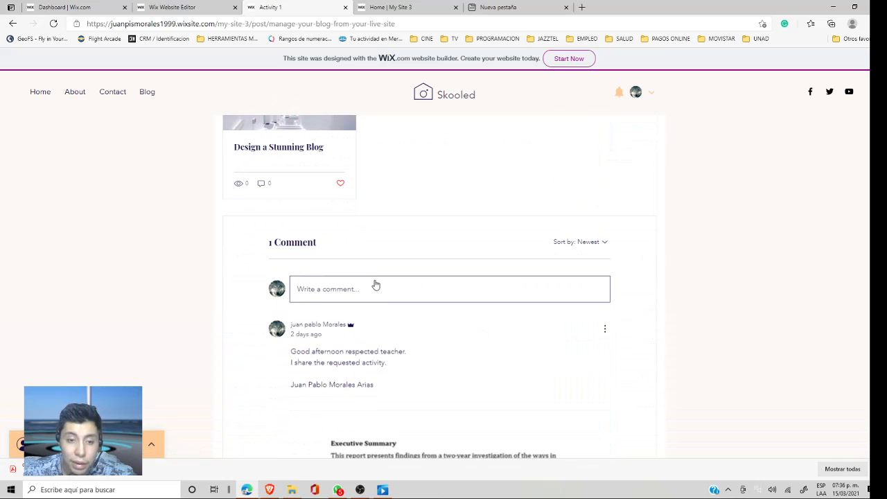
{"action": "scroll", "coordinate": [312, 300], "scroll_direction": "up", "scroll_amount": 2}
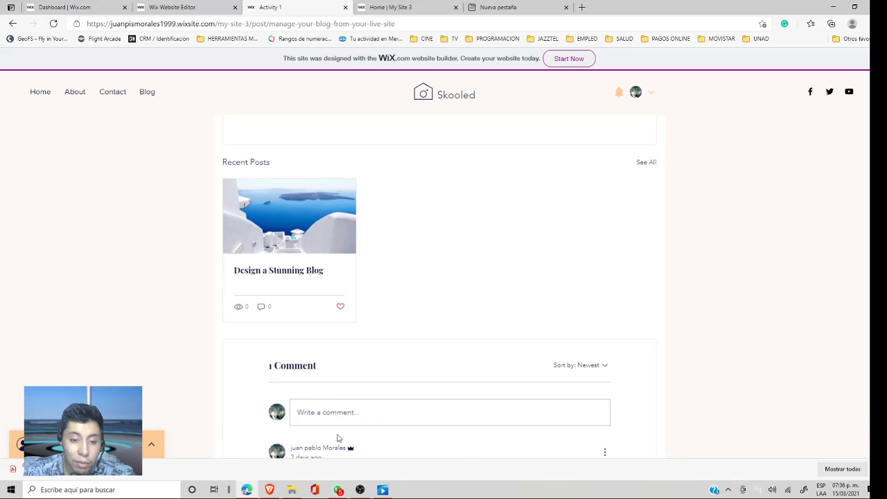
- Write the comment "Good night ´partners and tutors this is the summary according task" under the "Activity 1" post
{"action": "scroll", "coordinate": [337, 435], "scroll_direction": "down", "scroll_amount": 2}
{"action": "left_click", "coordinate": [331, 292]}
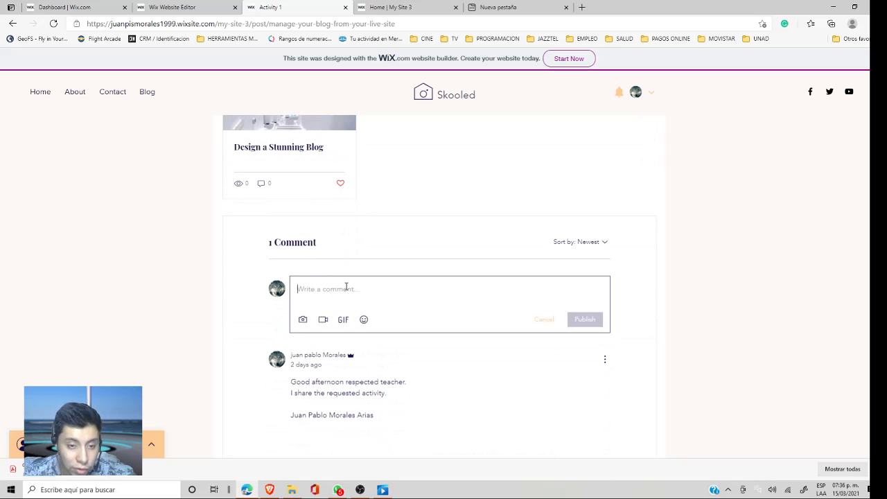
{"action": "type", "text": "I"}
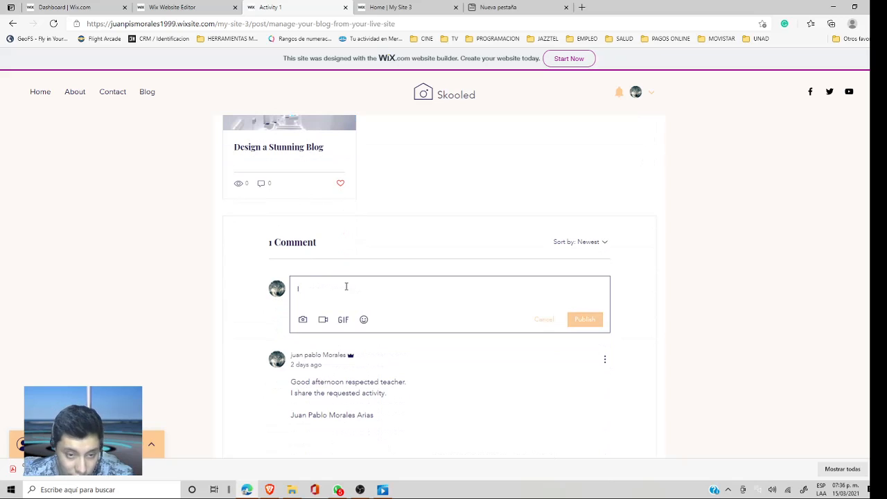
{"action": "key", "text": "BackSpace"}
{"action": "type", "text": "Goo"}
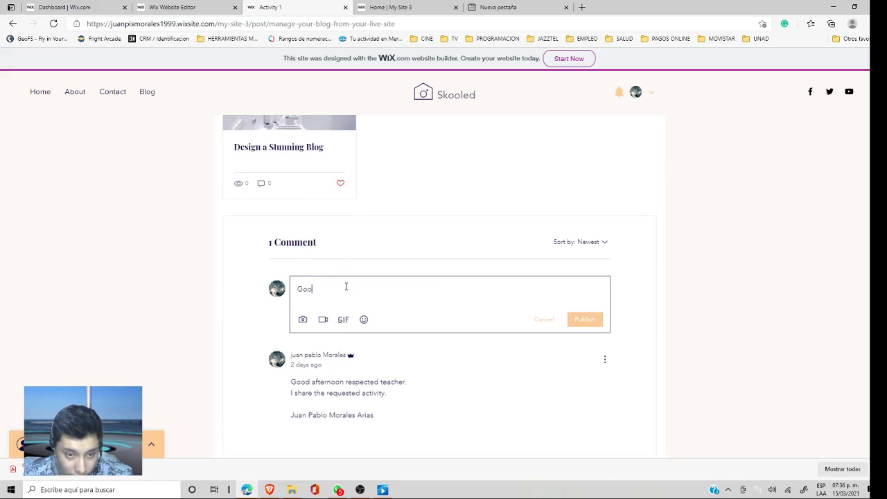
{"action": "type", "text": "d night "}
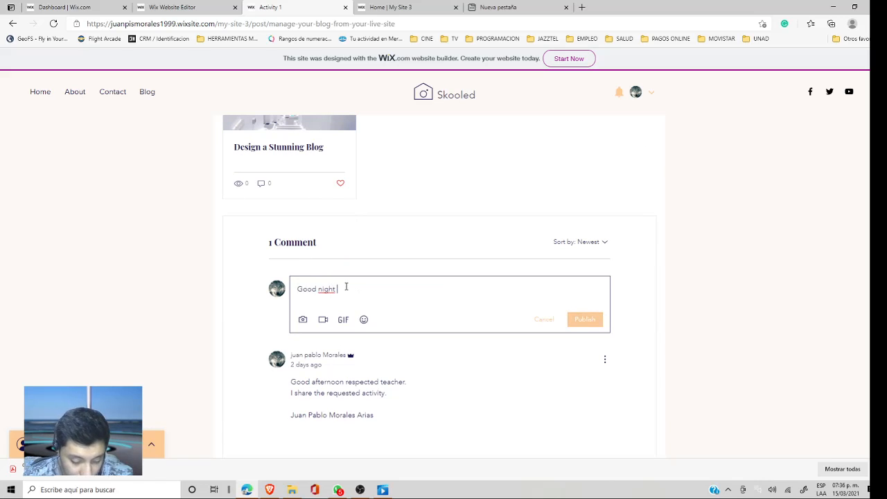
{"action": "type", "text": "´par"}
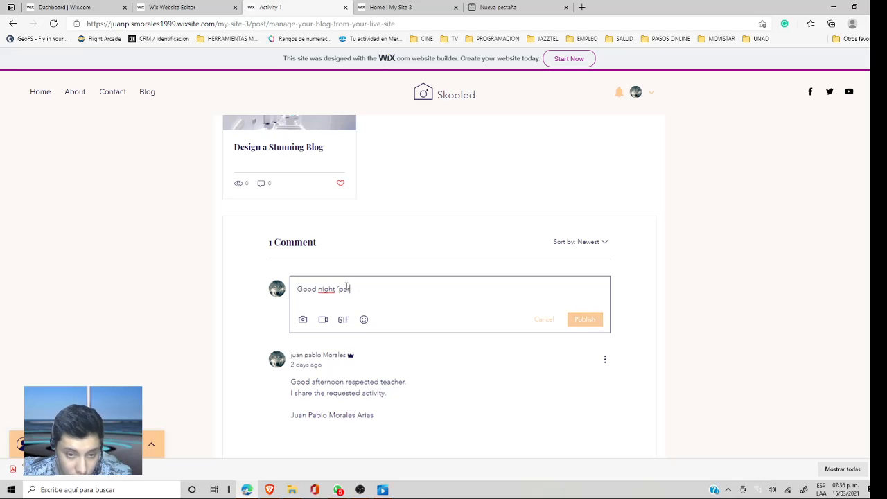
{"action": "type", "text": "tners adn tu"}
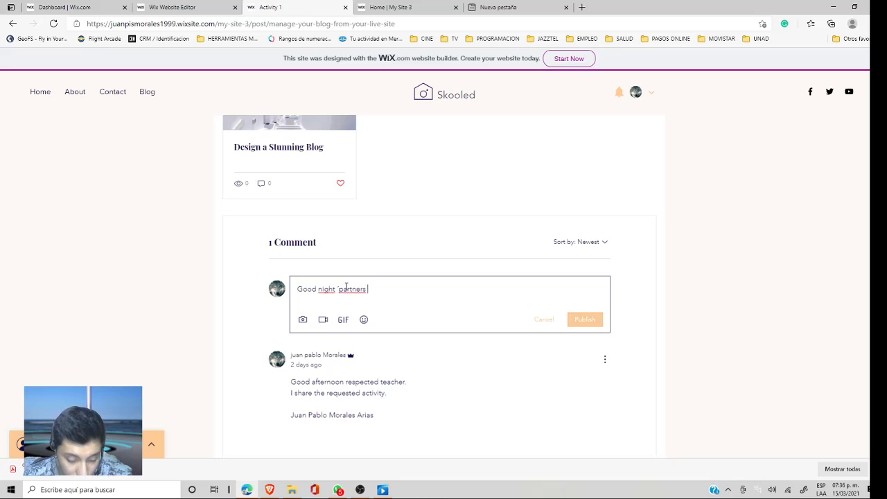
{"action": "key", "text": "BackSpace"}
{"action": "key", "text": "BackSpace"}
{"action": "key", "text": "BackSpace"}
{"action": "key", "text": "BackSpace"}
{"action": "key", "text": "BackSpace"}
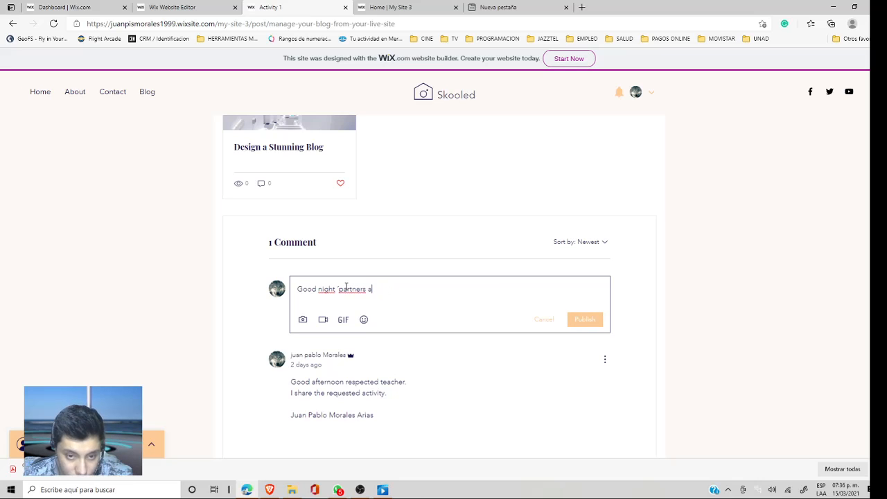
{"action": "type", "text": "nd tutors th"}
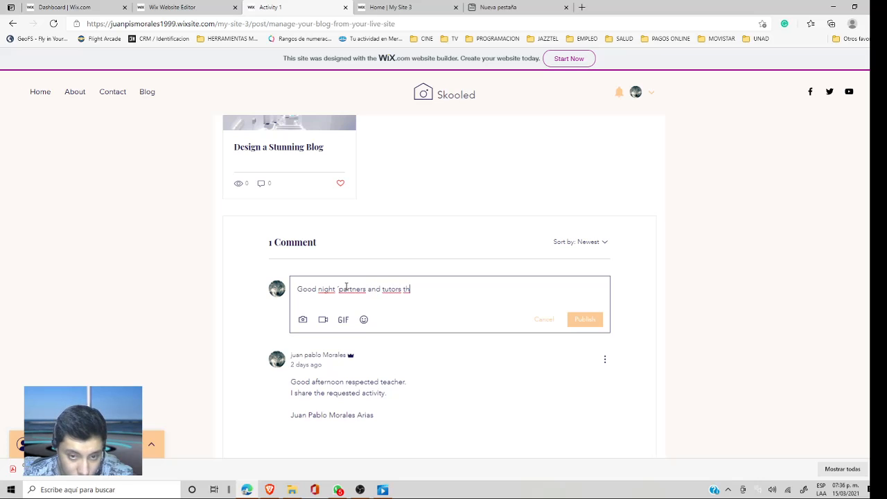
{"action": "type", "text": "is"}
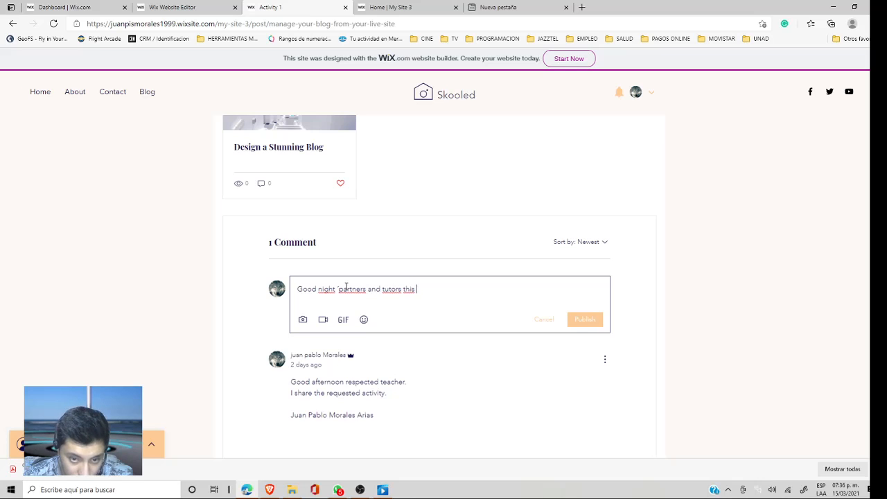
{"action": "type", "text": " is the s"}
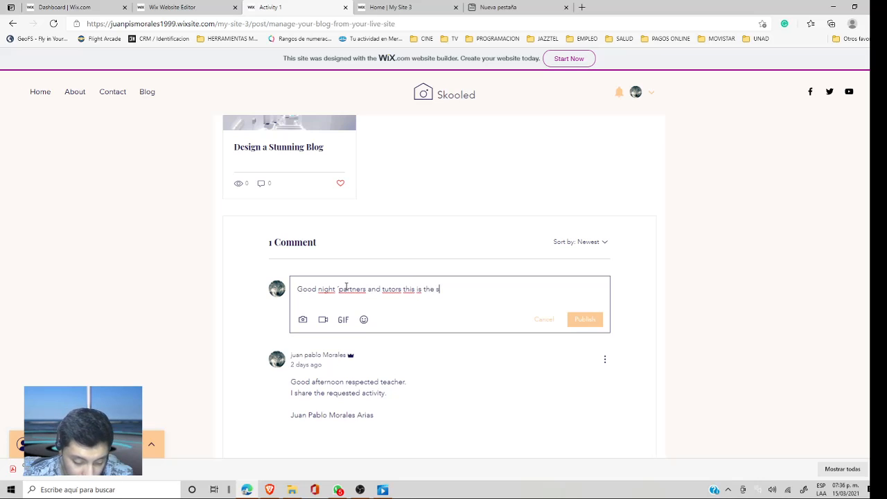
{"action": "type", "text": "ummary a"}
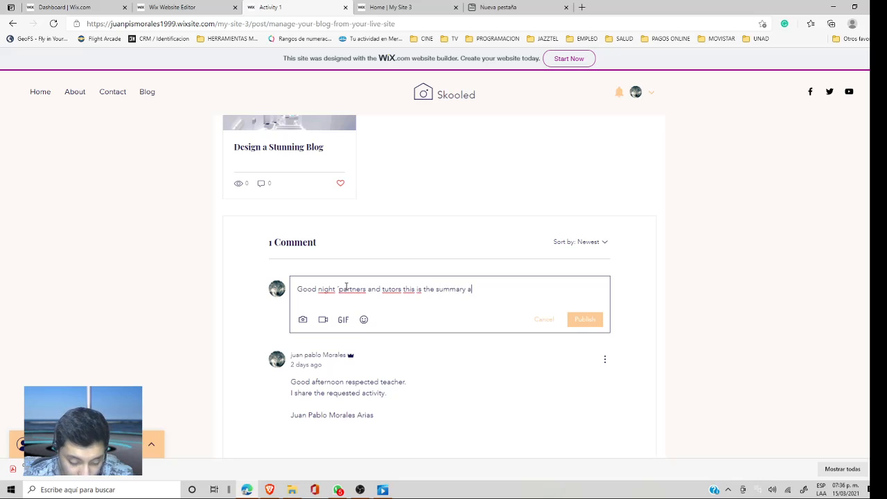
{"action": "type", "text": "ccording t"}
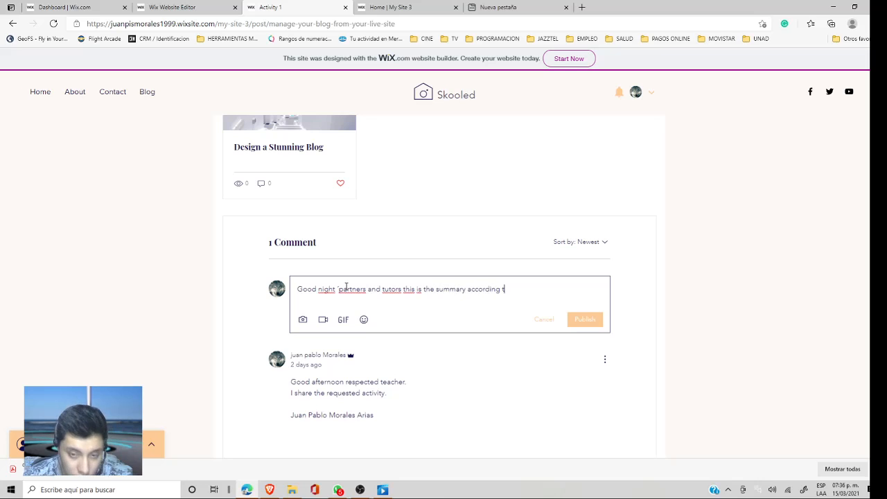
{"action": "type", "text": "ask"}
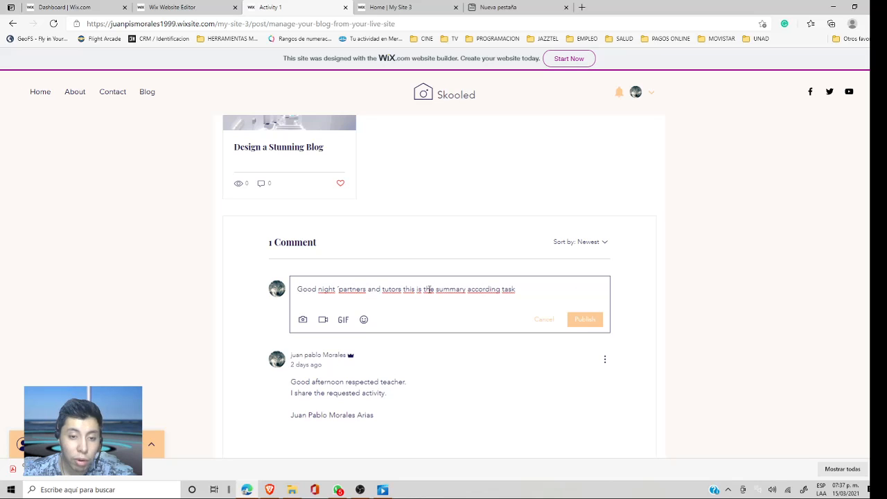
- Start adding an image to the comment under the "Activity 1" post
{"action": "left_click", "coordinate": [303, 322]}
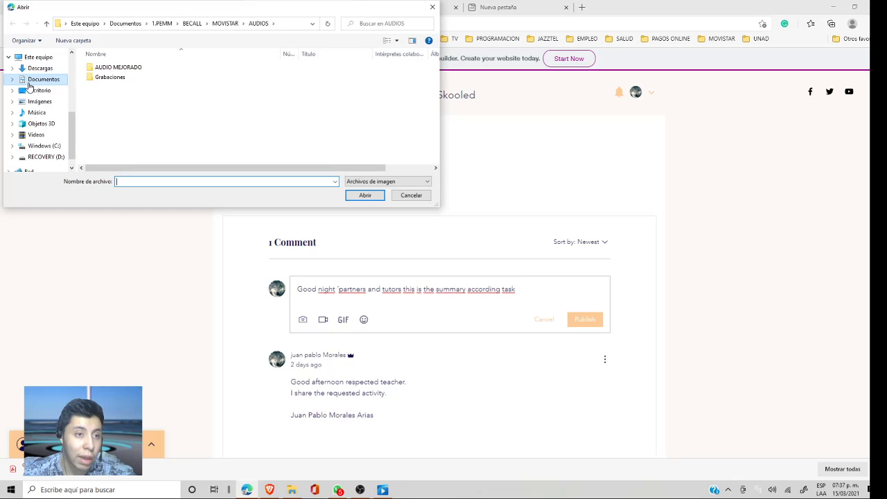
{"action": "left_click", "coordinate": [41, 81]}
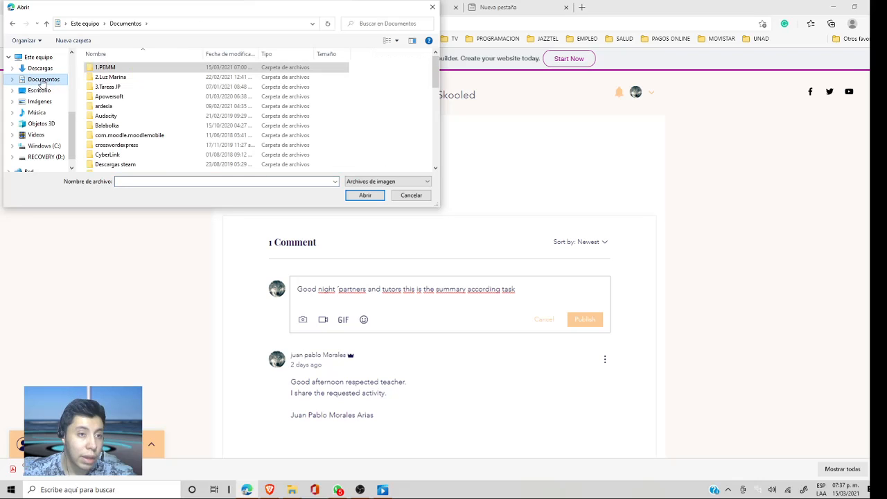
{"action": "left_click", "coordinate": [142, 90]}
{"action": "double_click", "coordinate": [141, 90]}
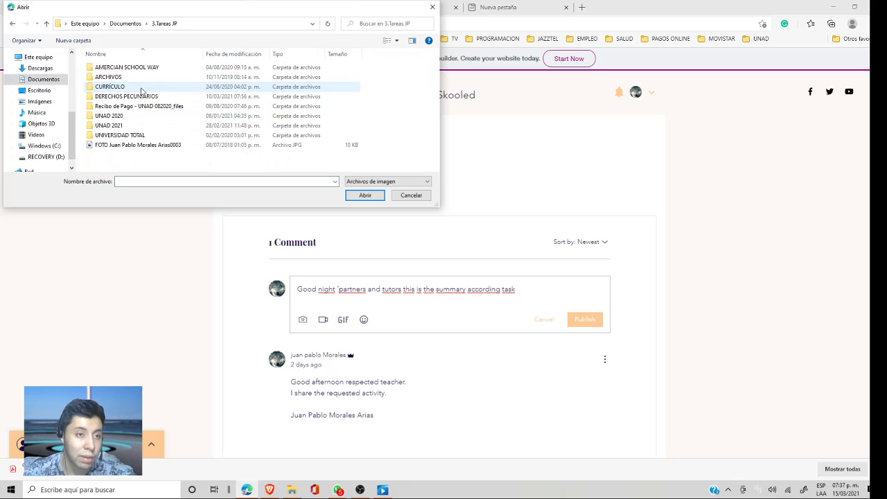
{"action": "double_click", "coordinate": [139, 126]}
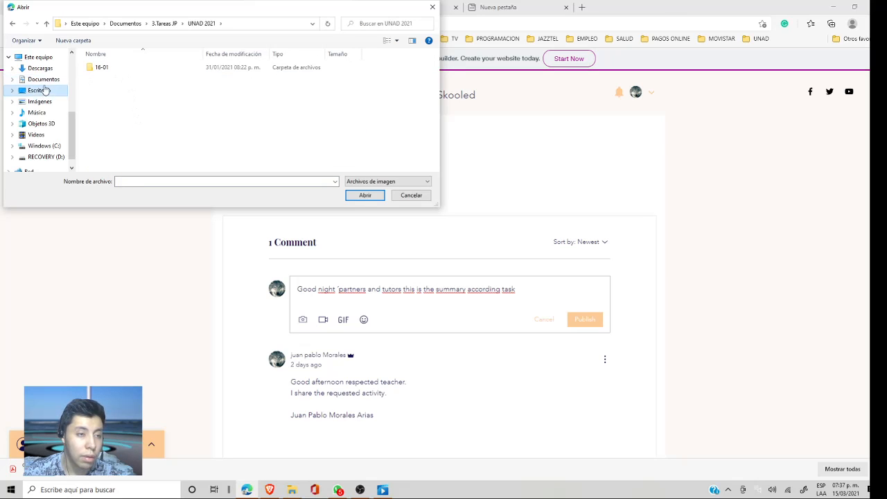
{"action": "left_click", "coordinate": [38, 90]}
- Attach the image "text1 task web" to the comment from Documentos > 3.Tareas JP > UNAD 2021 > 16-01 > MATERIALS VIRTUAL > TASK2
{"action": "left_click", "coordinate": [47, 82]}
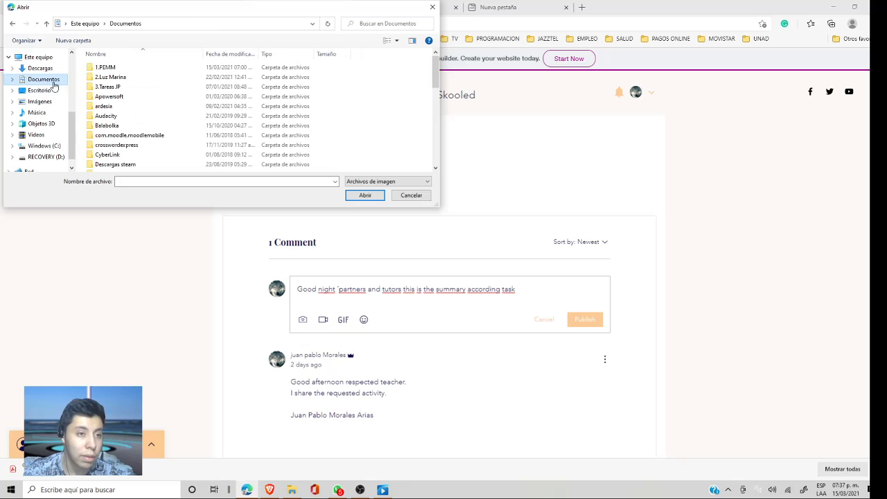
{"action": "double_click", "coordinate": [141, 89]}
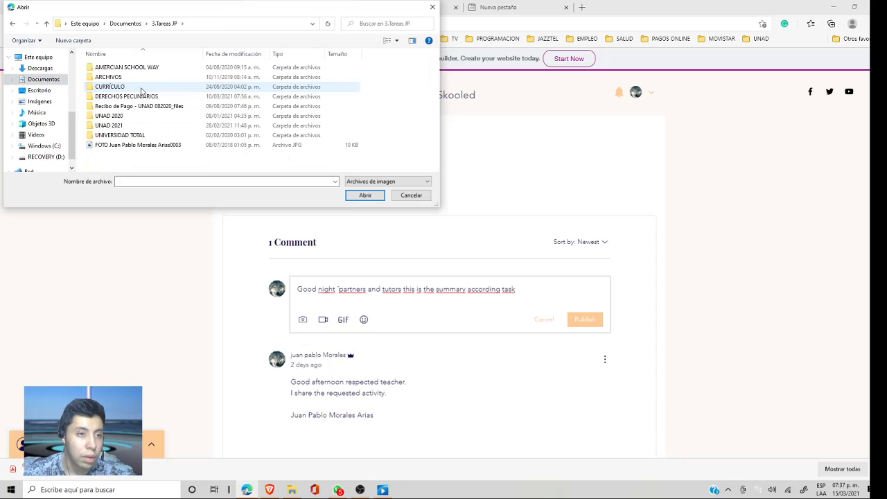
{"action": "left_click", "coordinate": [137, 127]}
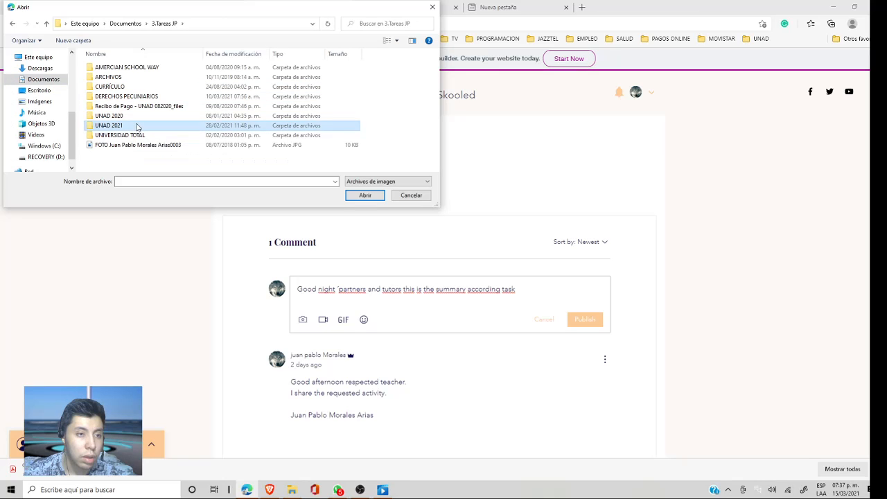
{"action": "double_click", "coordinate": [136, 127]}
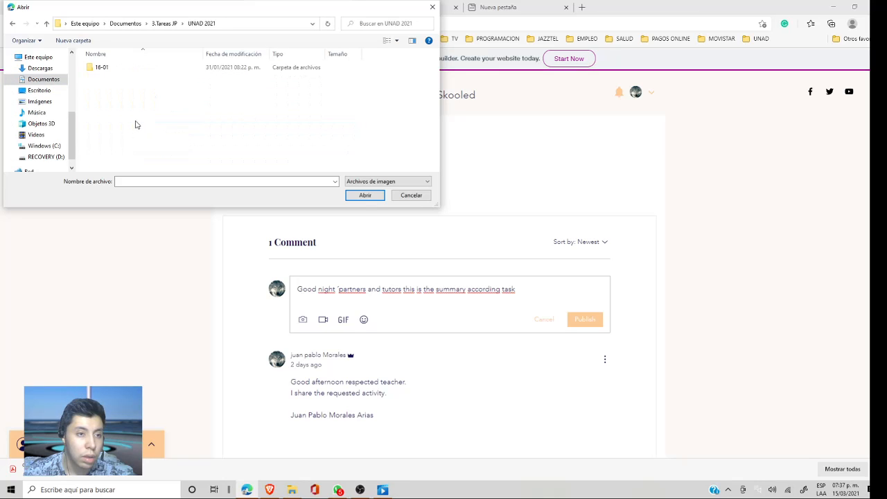
{"action": "double_click", "coordinate": [123, 67]}
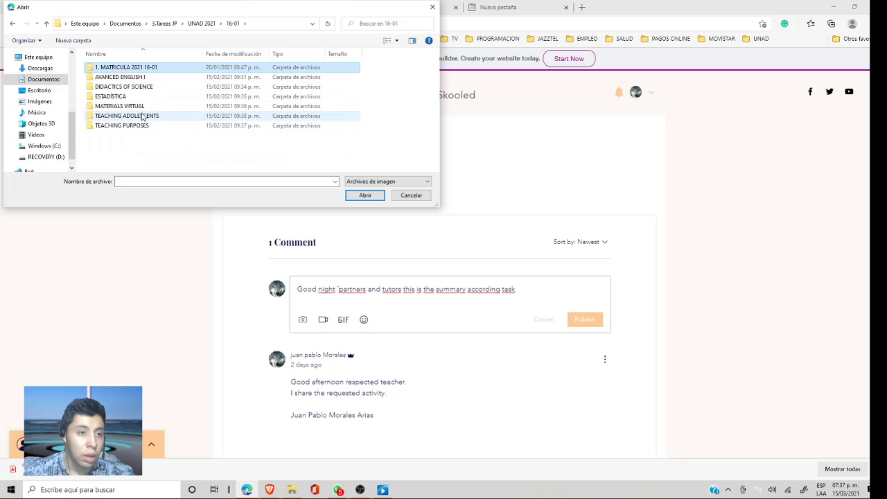
{"action": "left_click", "coordinate": [144, 108]}
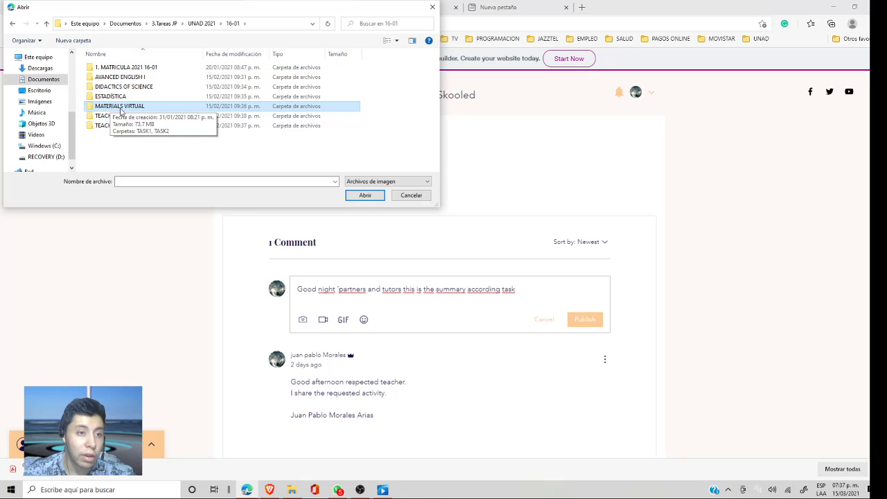
{"action": "double_click", "coordinate": [120, 109]}
{"action": "left_click", "coordinate": [111, 79]}
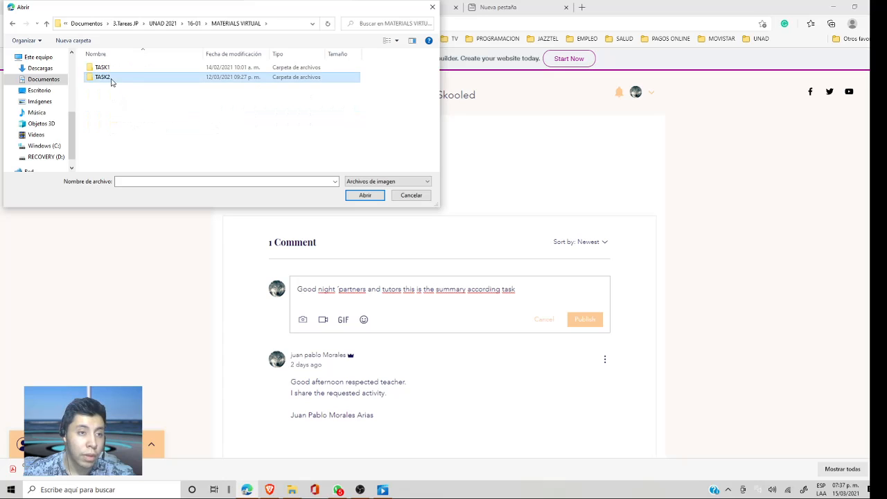
{"action": "double_click", "coordinate": [111, 79]}
{"action": "left_click", "coordinate": [161, 87]}
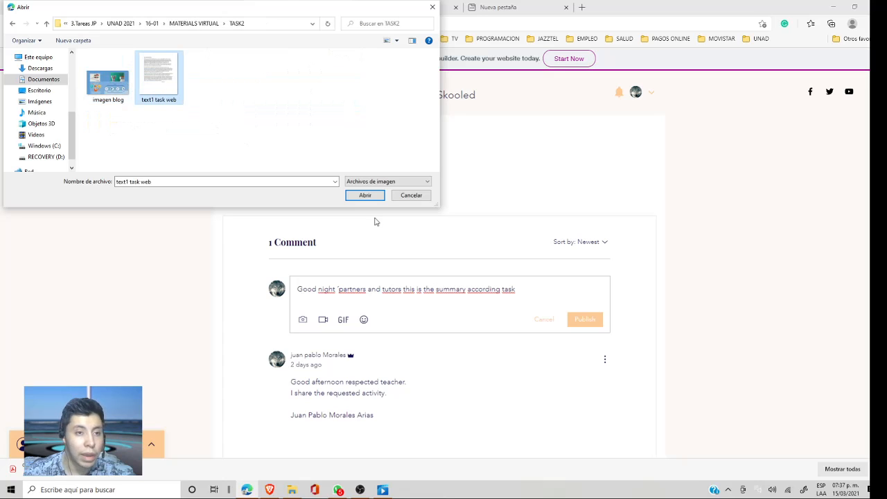
{"action": "left_click", "coordinate": [366, 196]}
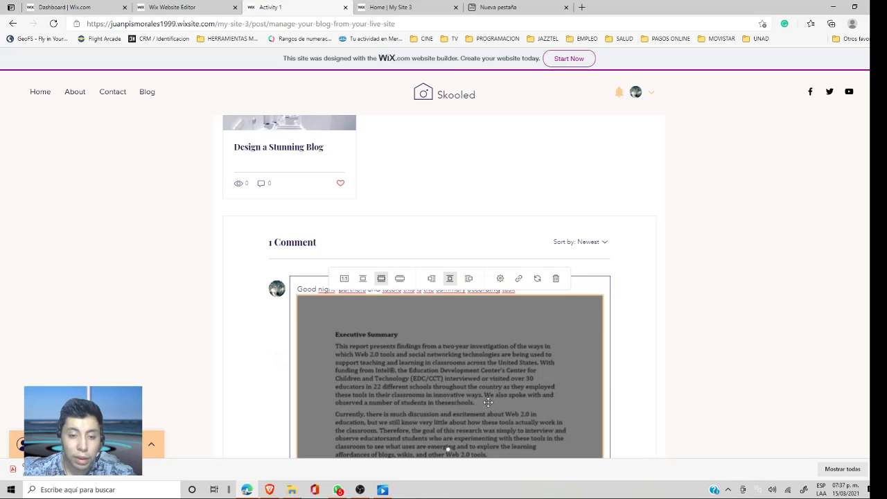
- Publish the comment with its attached summary image under the "Activity 1" post
{"action": "scroll", "coordinate": [488, 402], "scroll_direction": "down", "scroll_amount": 3}
{"action": "scroll", "coordinate": [573, 339], "scroll_direction": "down", "scroll_amount": 1}
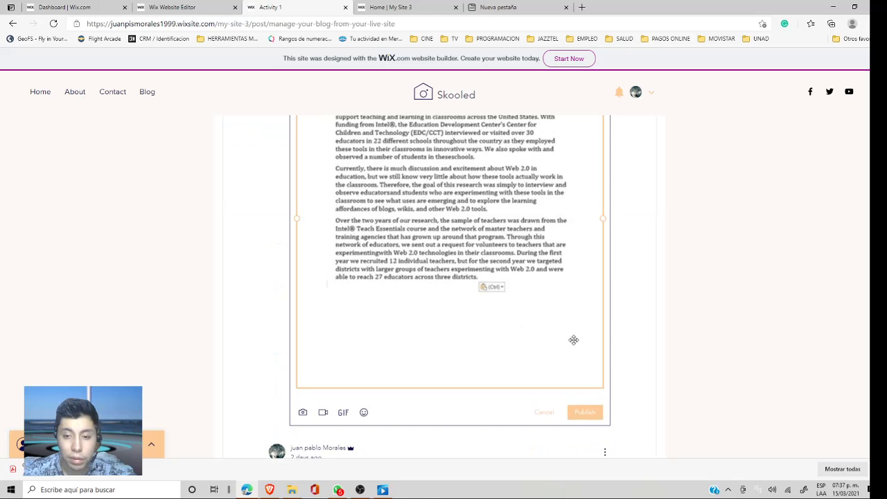
{"action": "left_click", "coordinate": [588, 413]}
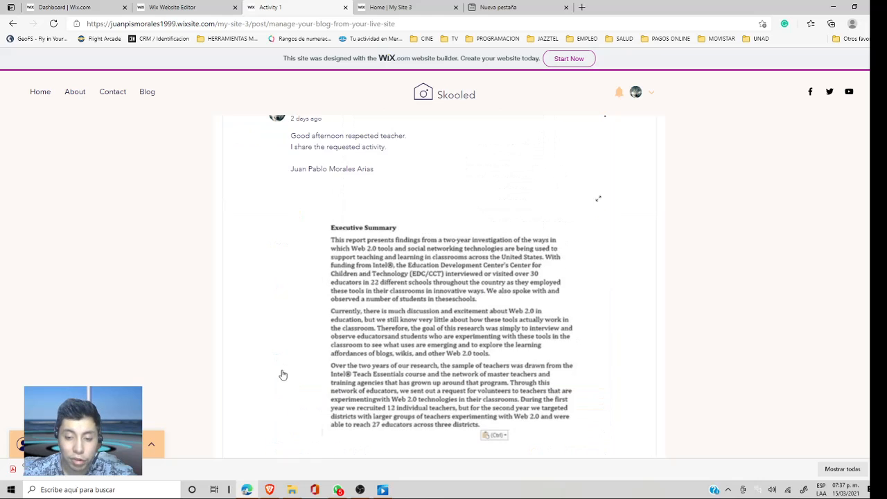
- Review the published comment with its summary image, the earlier comment below it and the recent posts above
{"action": "scroll", "coordinate": [293, 372], "scroll_direction": "down", "scroll_amount": 2}
{"action": "scroll", "coordinate": [293, 371], "scroll_direction": "up", "scroll_amount": 3}
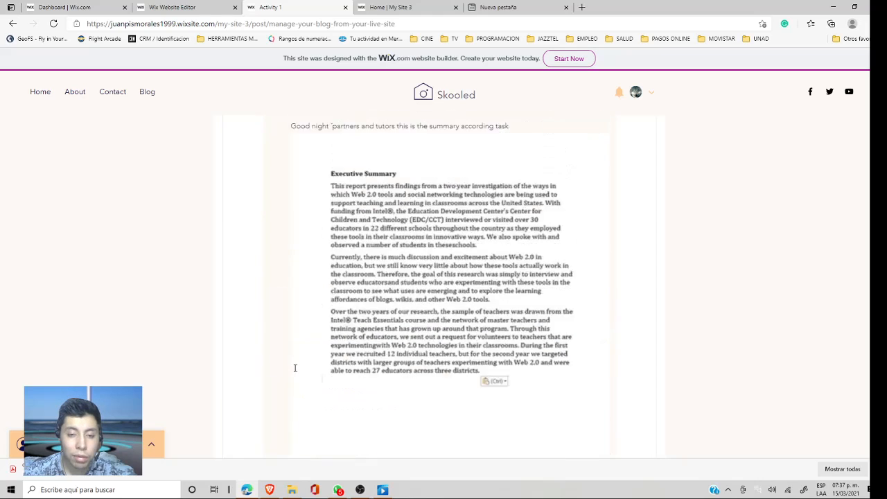
{"action": "scroll", "coordinate": [296, 369], "scroll_direction": "down", "scroll_amount": 5}
{"action": "scroll", "coordinate": [297, 368], "scroll_direction": "up", "scroll_amount": 4}
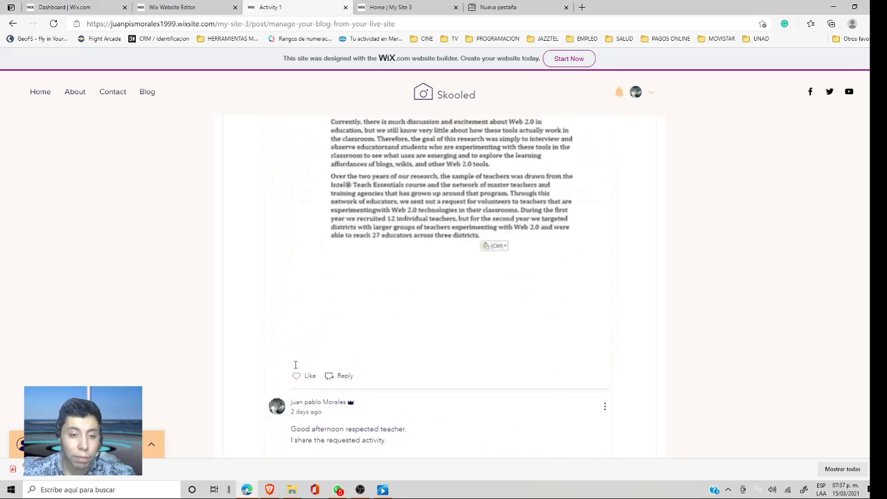
{"action": "scroll", "coordinate": [297, 365], "scroll_direction": "down", "scroll_amount": 5}
{"action": "scroll", "coordinate": [298, 365], "scroll_direction": "up", "scroll_amount": 6}
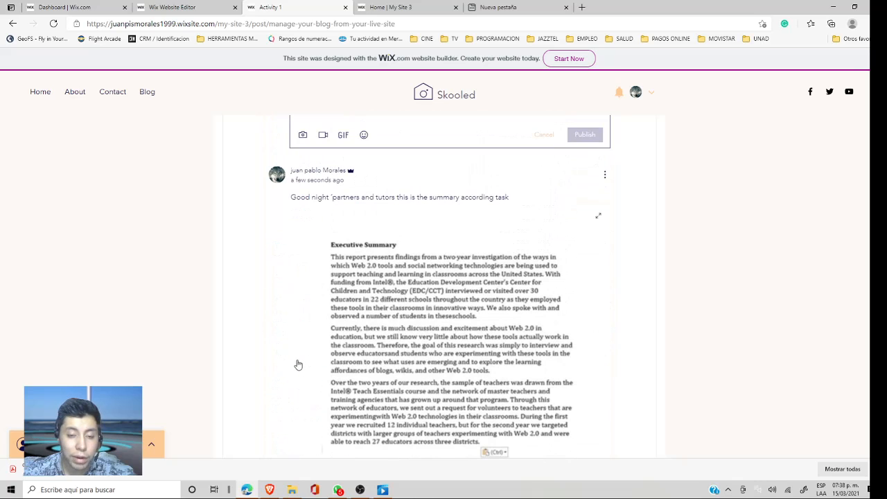
{"action": "scroll", "coordinate": [298, 365], "scroll_direction": "down", "scroll_amount": 5}
{"action": "scroll", "coordinate": [299, 365], "scroll_direction": "up", "scroll_amount": 8}
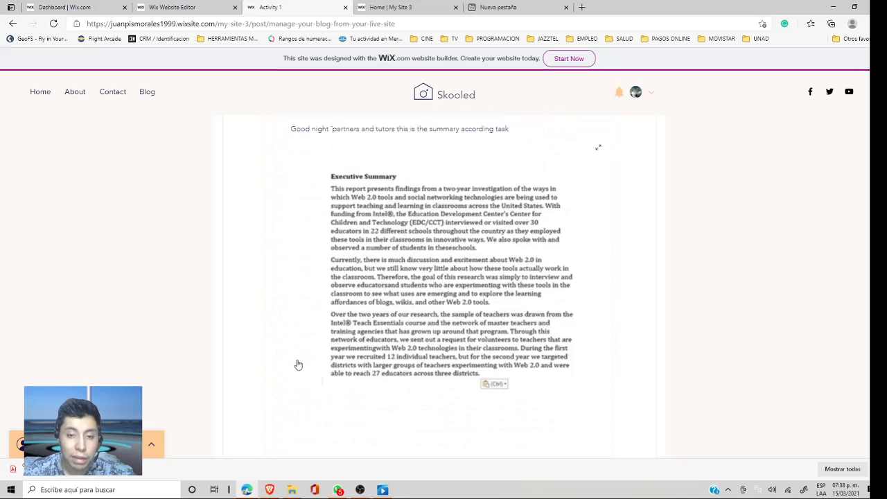
{"action": "scroll", "coordinate": [302, 365], "scroll_direction": "down", "scroll_amount": 4}
{"action": "scroll", "coordinate": [302, 365], "scroll_direction": "up", "scroll_amount": 2}
{"action": "scroll", "coordinate": [302, 365], "scroll_direction": "down", "scroll_amount": 4}
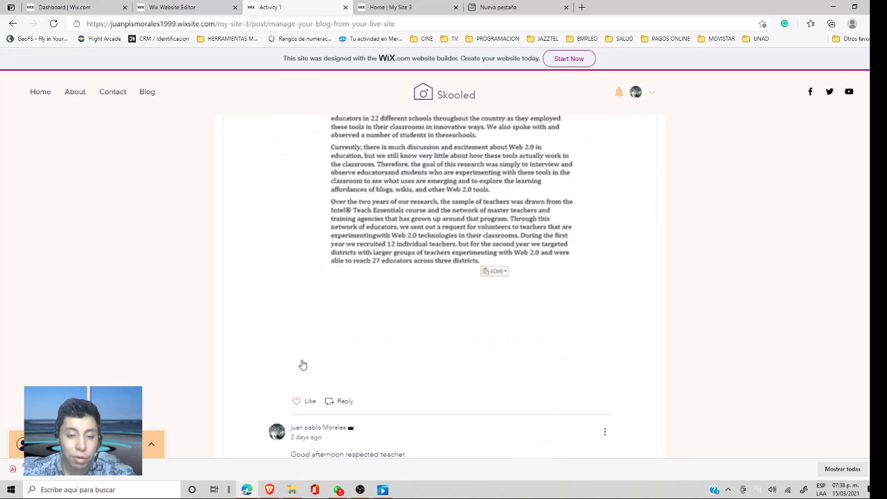
{"action": "scroll", "coordinate": [302, 365], "scroll_direction": "up", "scroll_amount": 3}
{"action": "scroll", "coordinate": [302, 365], "scroll_direction": "up", "scroll_amount": 5}
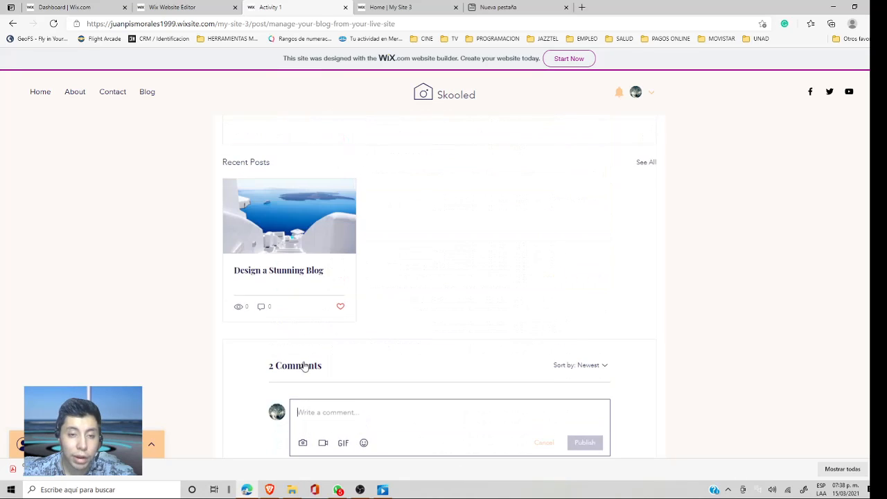
{"action": "scroll", "coordinate": [305, 365], "scroll_direction": "up", "scroll_amount": 6}
{"action": "scroll", "coordinate": [305, 365], "scroll_direction": "down", "scroll_amount": 10}
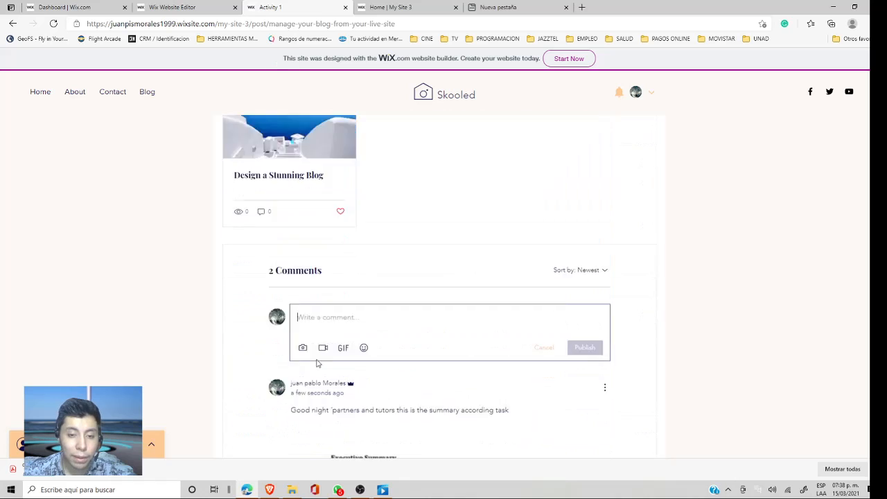